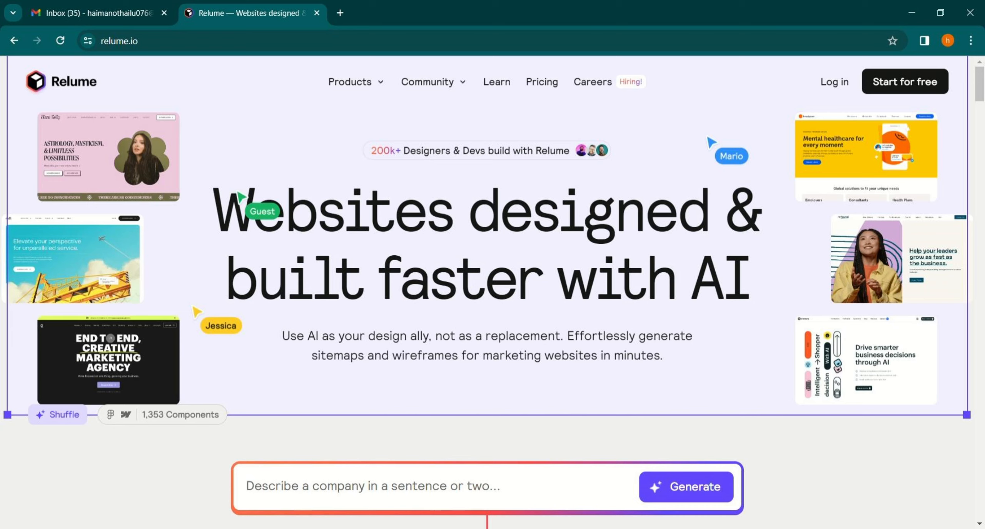
# Step: Open the relume.io website from an empty browser tab
pyautogui.hotkey('alt', 'Left')
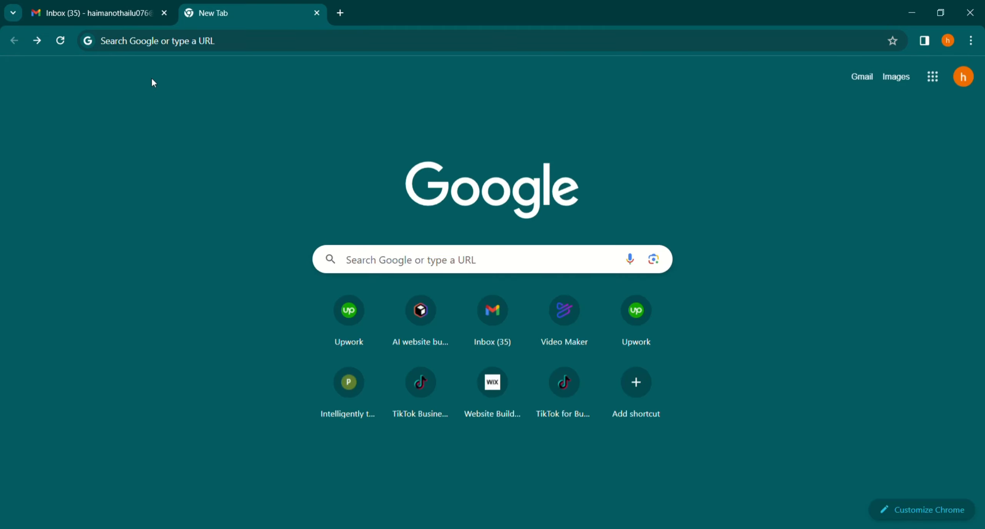
pyautogui.click(150, 41)
pyautogui.write('relum')
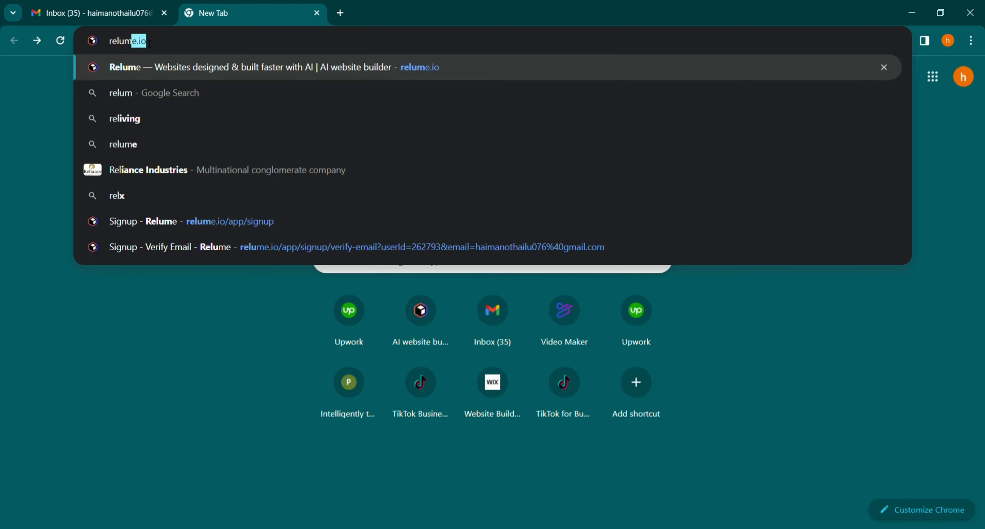
pyautogui.press('Return')
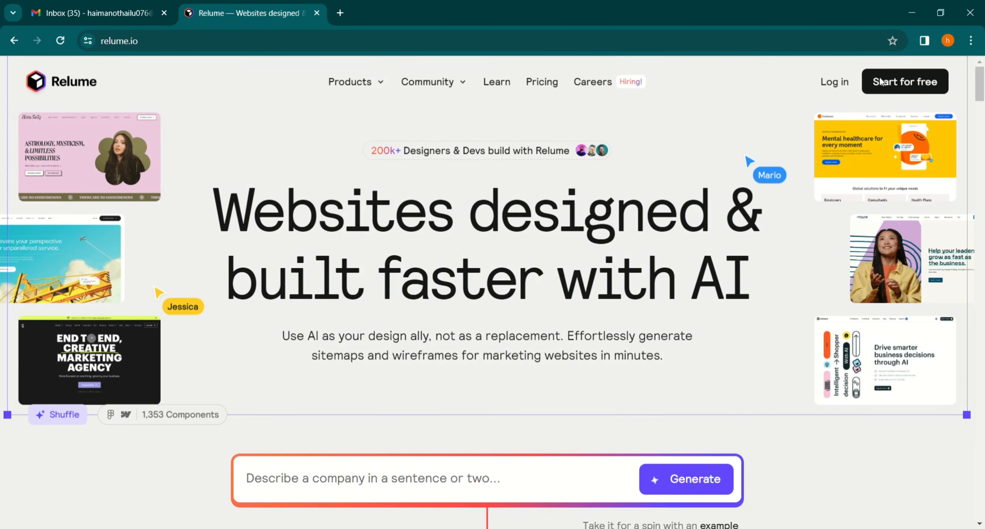
# Step: Start for free, dismiss the What's New announcement on the dashboard and create a new project
pyautogui.click(886, 91)
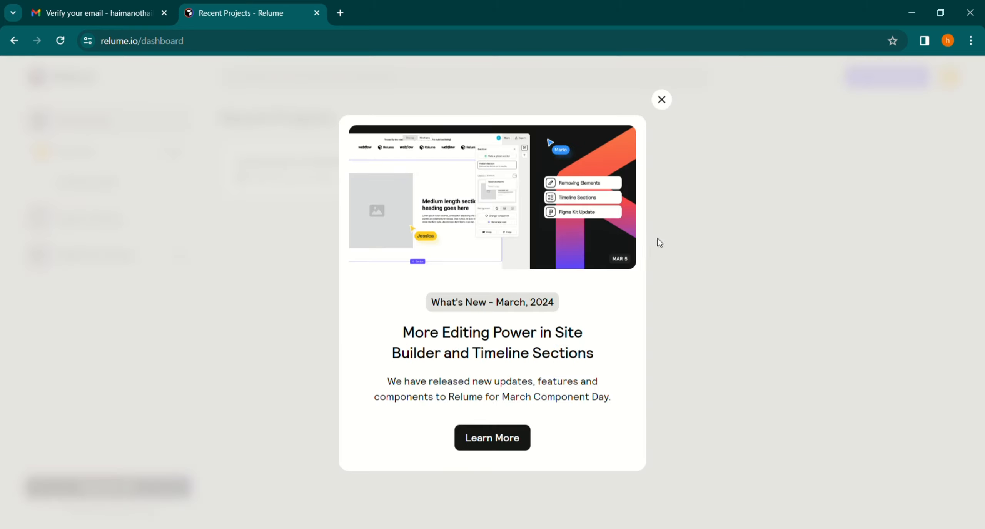
pyautogui.click(661, 100)
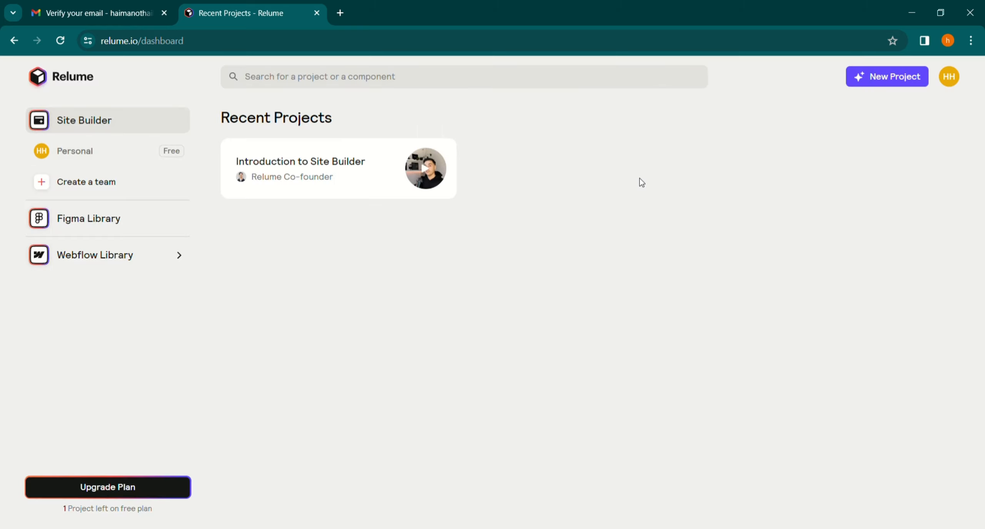
pyautogui.click(891, 90)
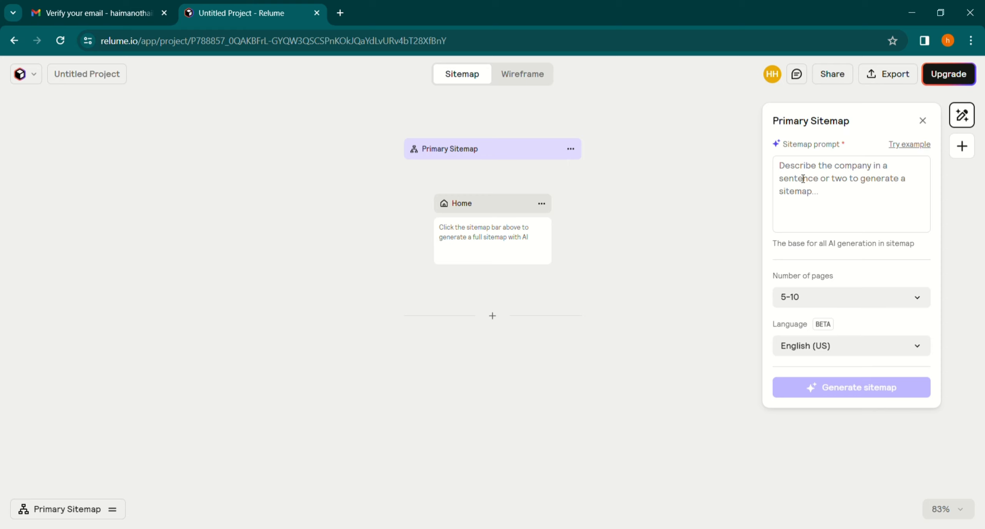
# Step: Generate a 1-5 page sitemap from a prompt describing moya Roasting as a leading speciality roaster of Ethiopian Arabica coffee
pyautogui.write('moya Roasting is established as one of the leading speciality coffee roasters . moya Coffee Roasting is made up of seasoned professionals who have reach experience in the coffee industry. Our philosophy is driven by a passion for coffee and commitment to source and roast some of the highest quality Ethiopian coffee package the very pure Arabica coffee from different regions of Ethiopia. We produce in our rostery plant with different packaging size and speciality grades. We deliver quality roasted coffee for coffee shops, bistros, restaurants and cafes. Now you can explore the best Ethiopian coffee through the experience of a professional roastmaster.')
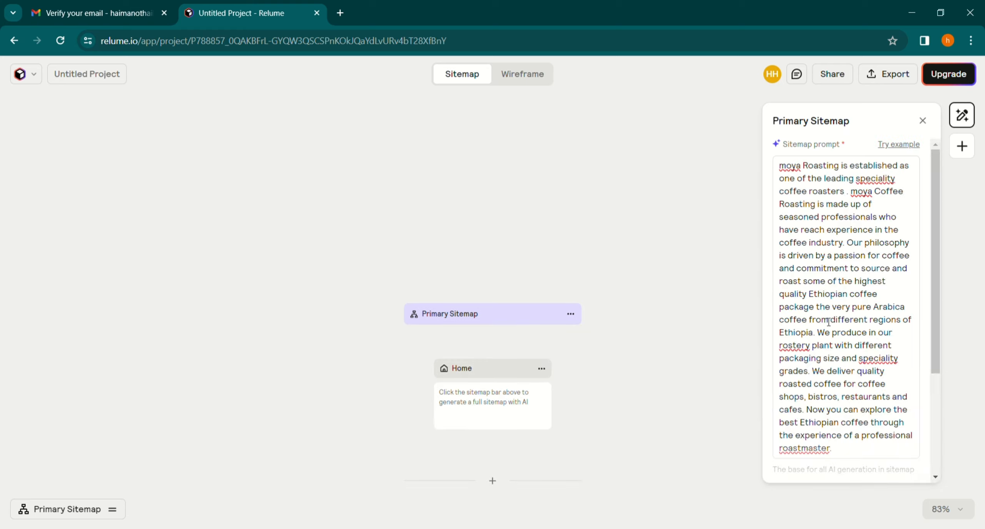
pyautogui.scroll(-4, 828, 321)
pyautogui.click(819, 372)
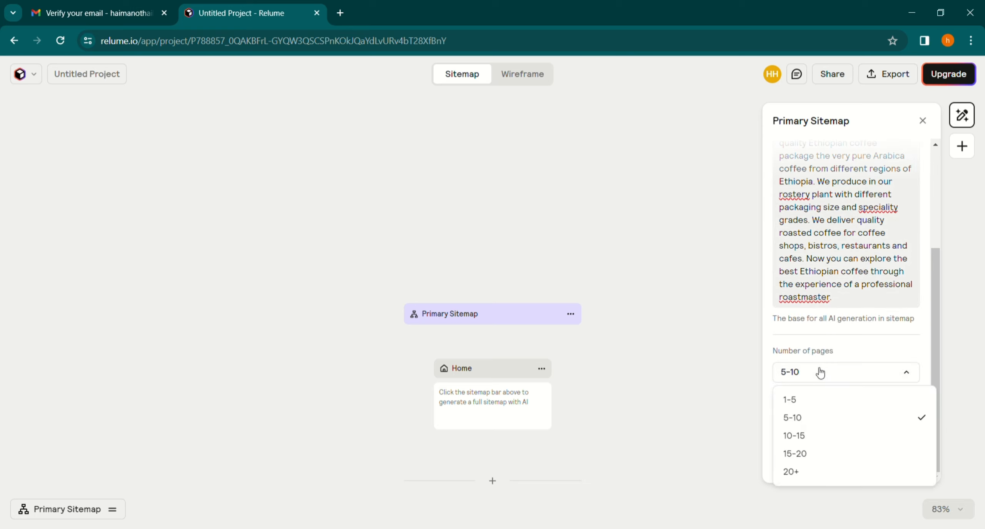
pyautogui.click(801, 401)
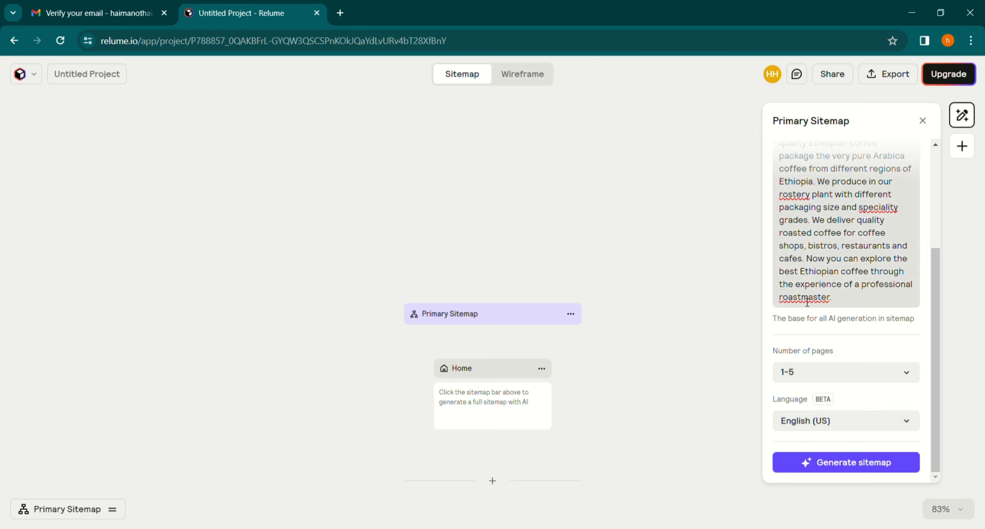
pyautogui.scroll(1, 808, 178)
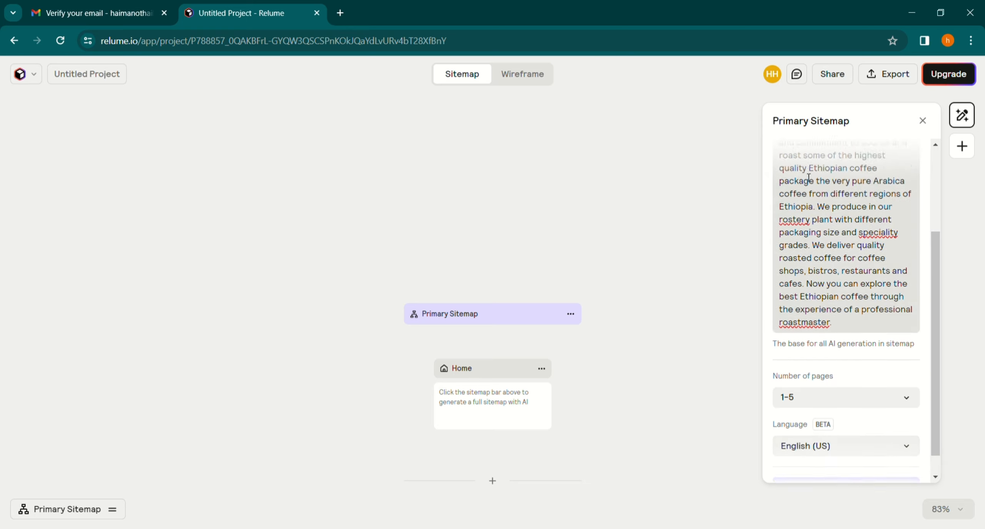
pyautogui.scroll(-1, 808, 178)
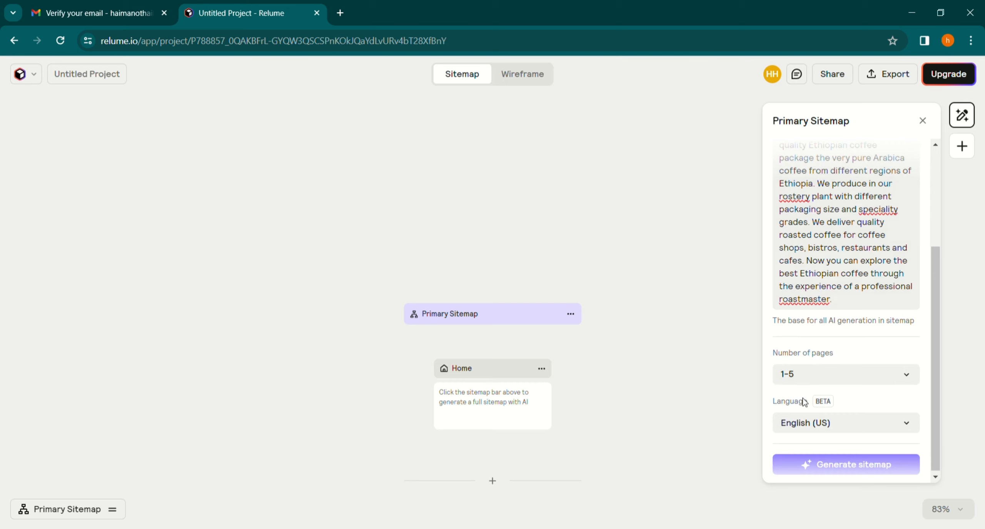
pyautogui.scroll(-1, 804, 402)
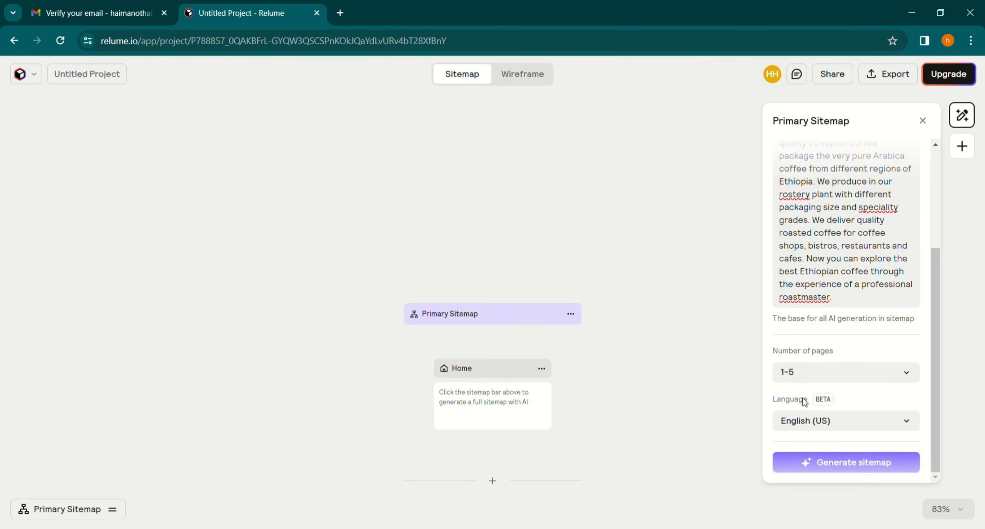
pyautogui.click(810, 467)
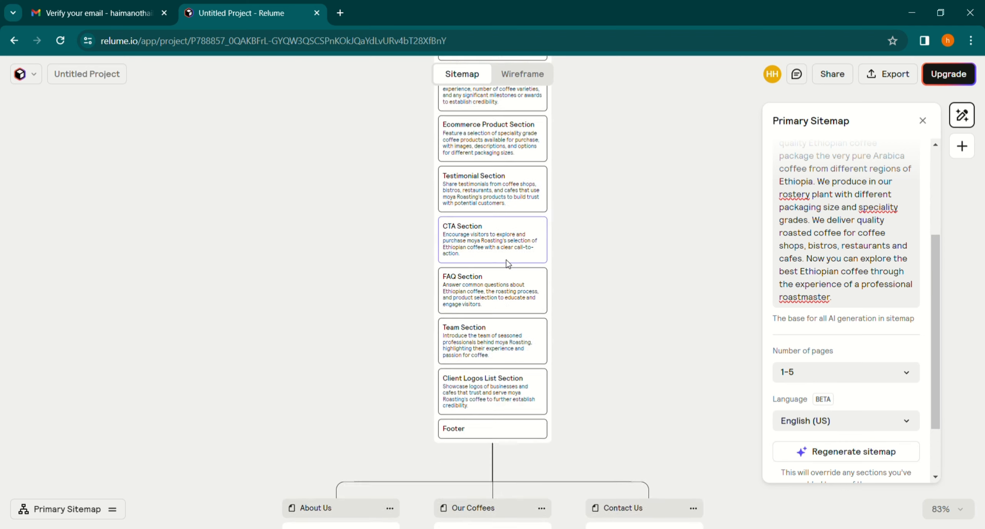
# Step: Examine the sitemap from the Home page's sections down to the empty subpages
pyautogui.scroll(9, 442, 138)
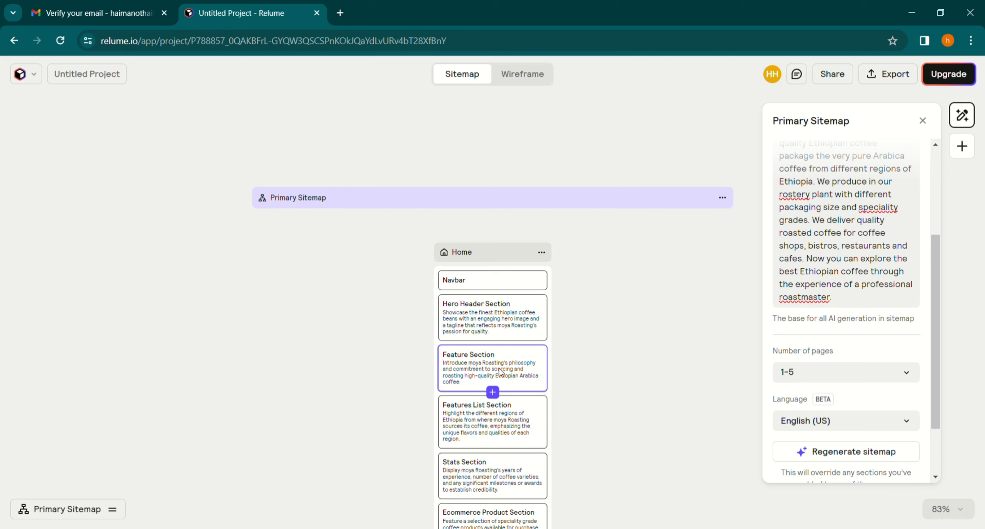
pyautogui.scroll(-11, 567, 426)
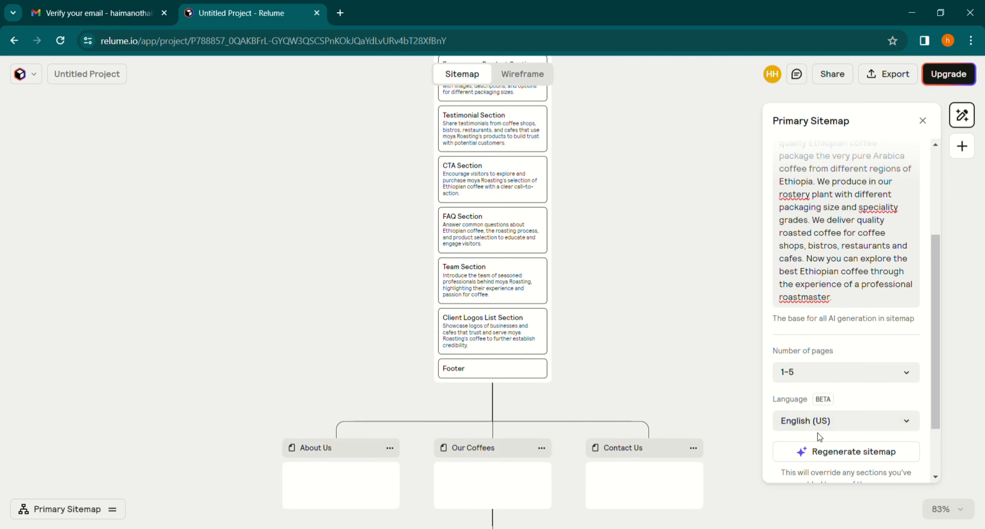
pyautogui.scroll(-2, 819, 436)
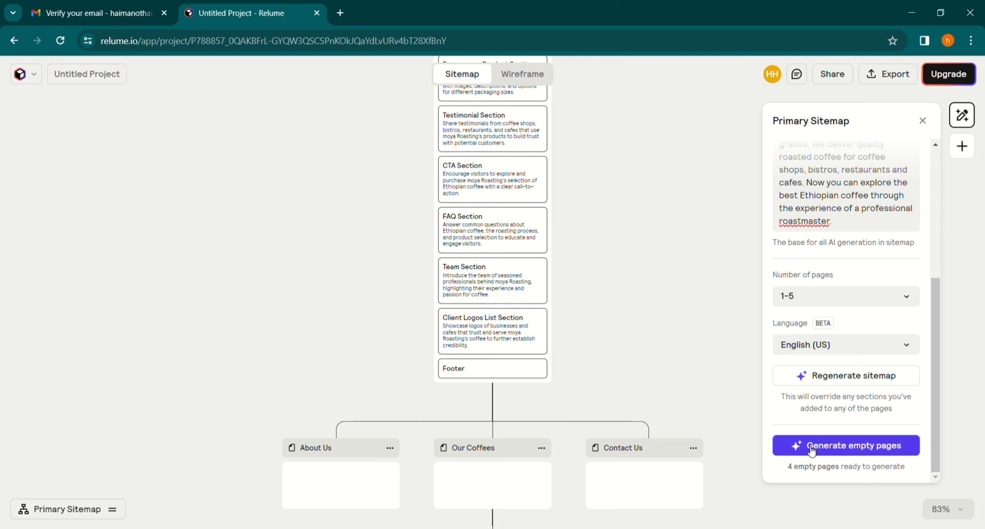
pyautogui.scroll(-8, 595, 384)
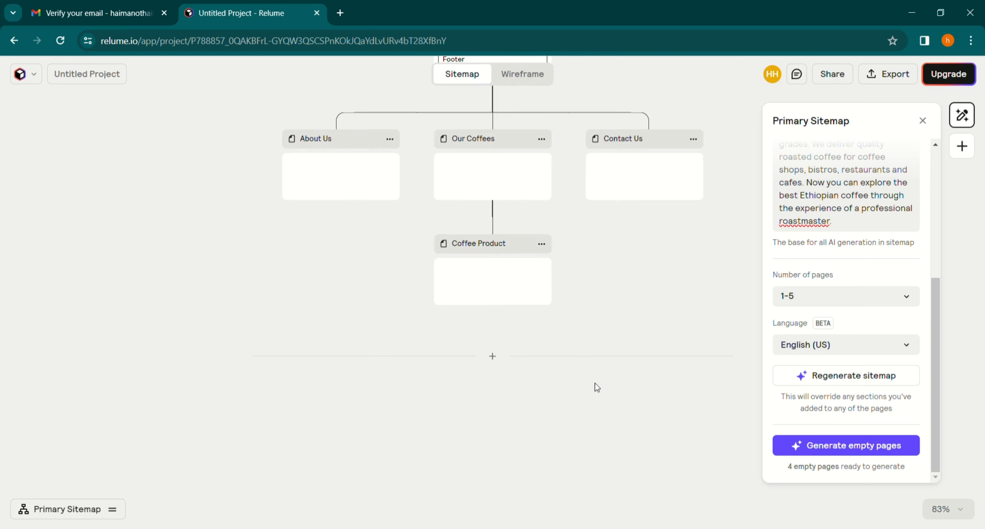
pyautogui.scroll(14, 595, 383)
pyautogui.scroll(8, 595, 383)
pyautogui.scroll(-8, 595, 383)
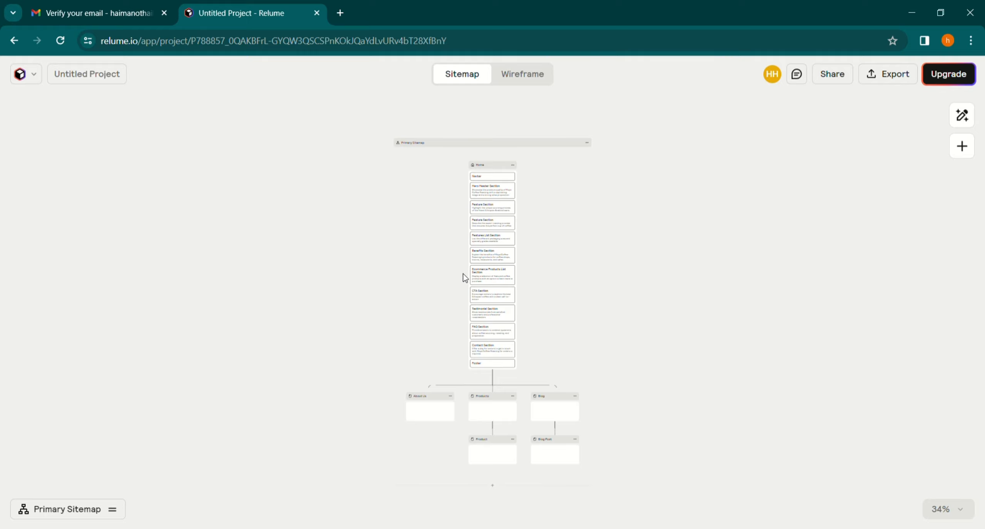
pyautogui.scroll(6, 463, 273)
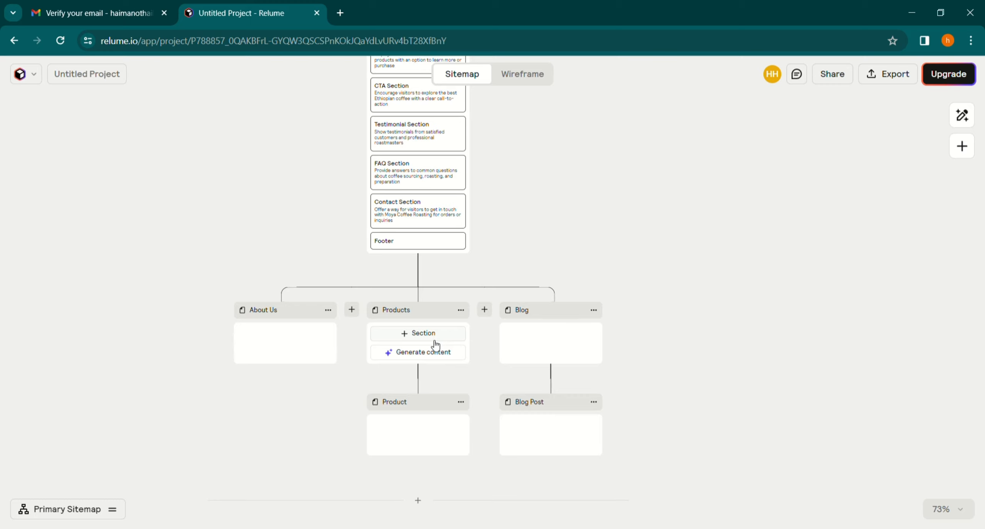
pyautogui.scroll(3, 250, 311)
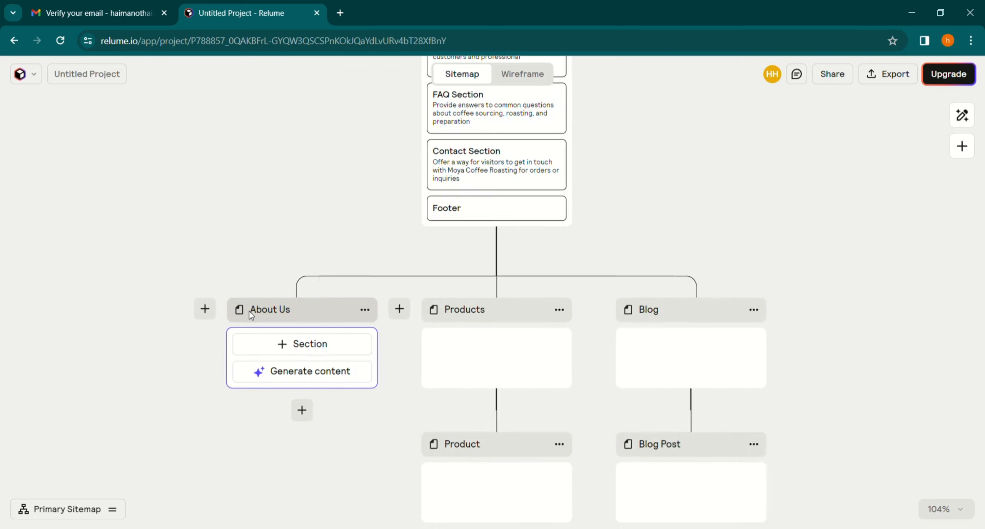
pyautogui.scroll(2, 249, 311)
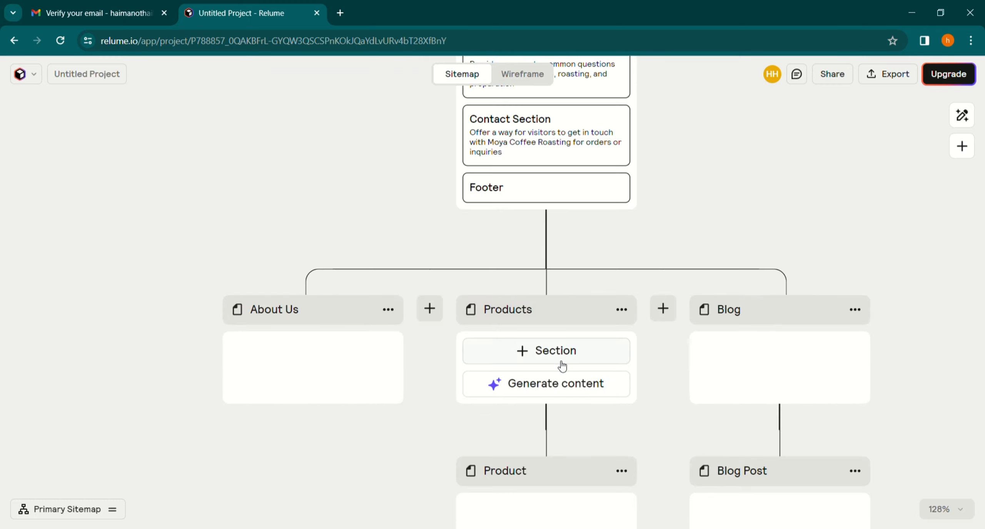
pyautogui.scroll(-4, 573, 458)
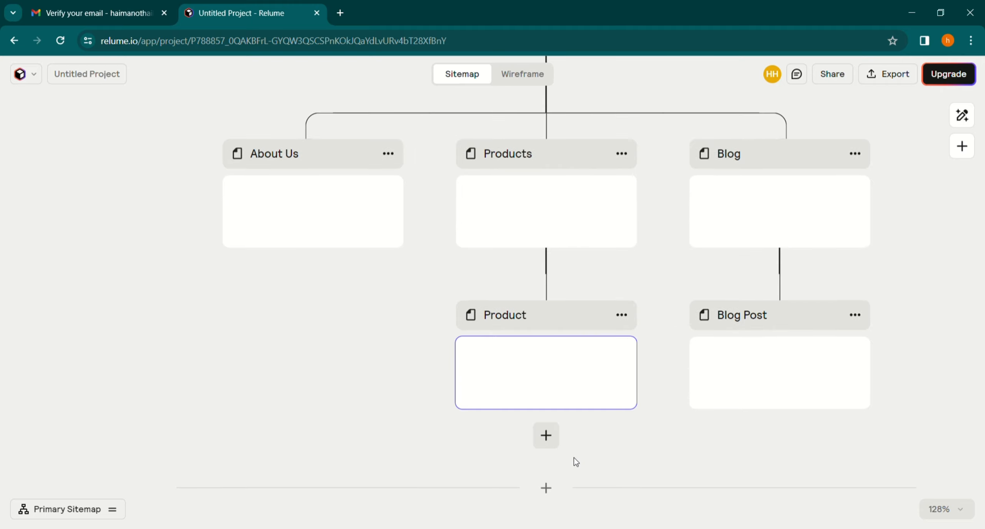
# Step: Delete the Blog Post page under Blog from the sitemap
pyautogui.hscroll(4, 615, 407)
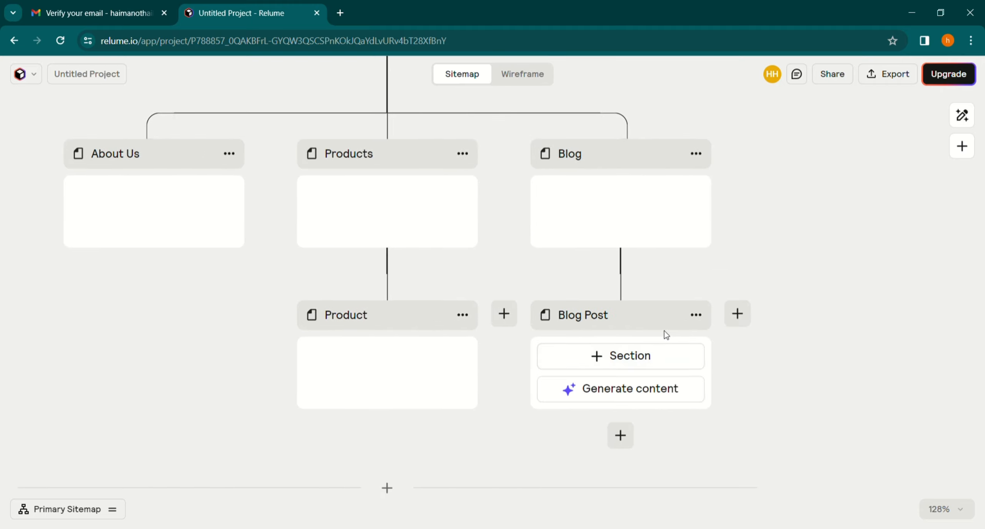
pyautogui.click(696, 316)
pyautogui.click(709, 145)
# Step: Add a new page beside Blog, on the side away from Products, and name it "locations"
pyautogui.scroll(1, 664, 283)
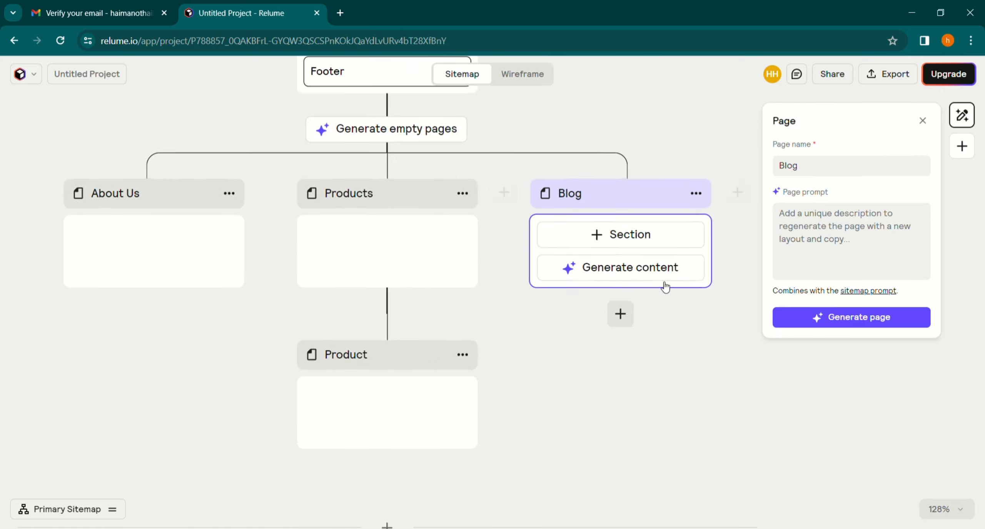
pyautogui.scroll(2, 665, 287)
pyautogui.scroll(-5, 653, 224)
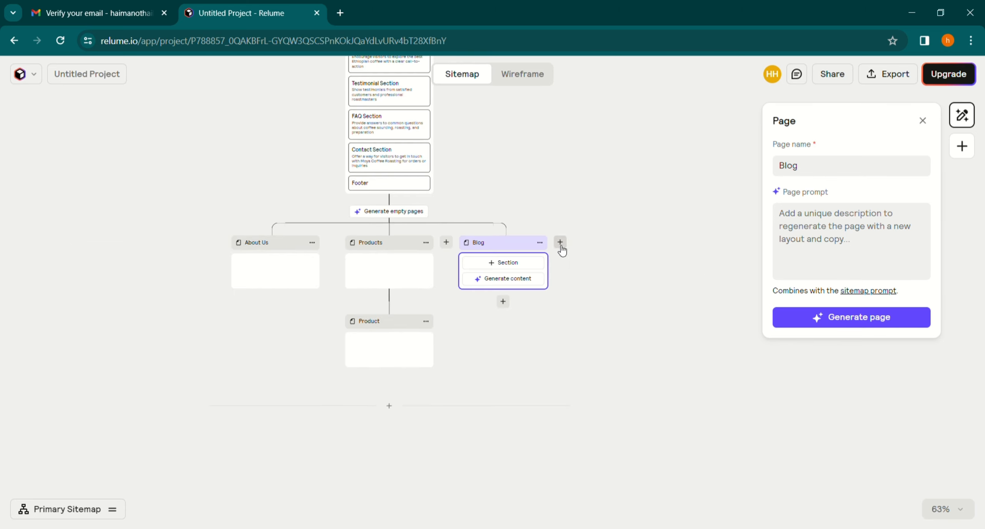
pyautogui.click(560, 243)
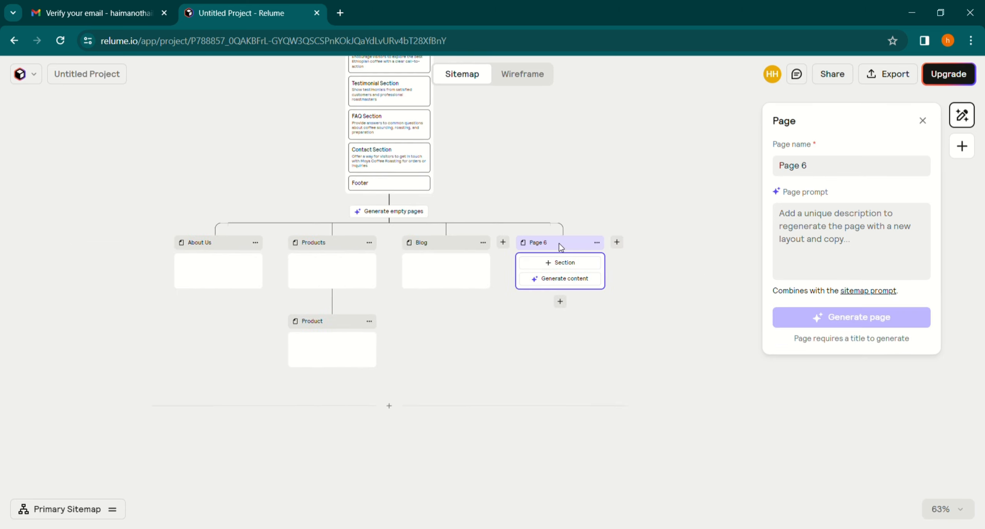
pyautogui.doubleClick(559, 243)
pyautogui.write('locations')
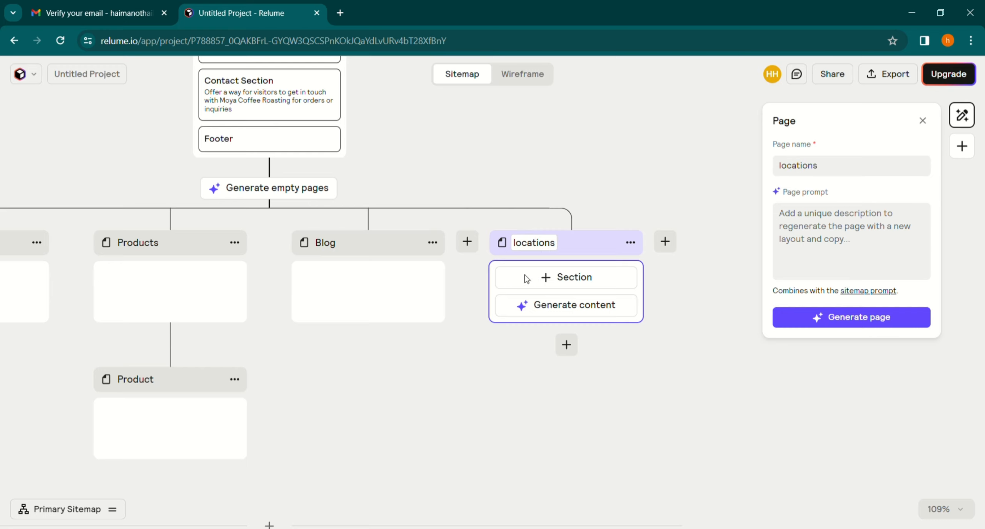
pyautogui.click(504, 353)
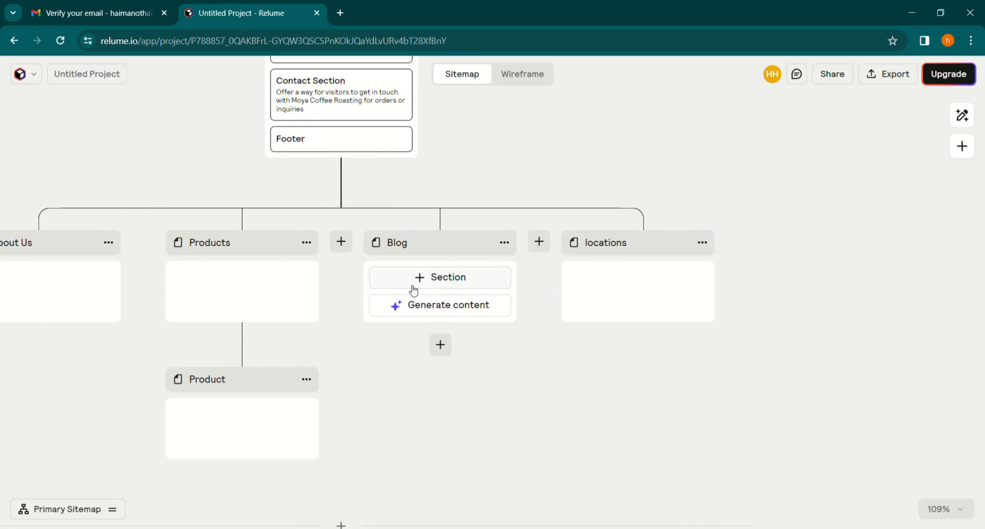
# Step: Generate the content of the empty Blog page
pyautogui.click(481, 308)
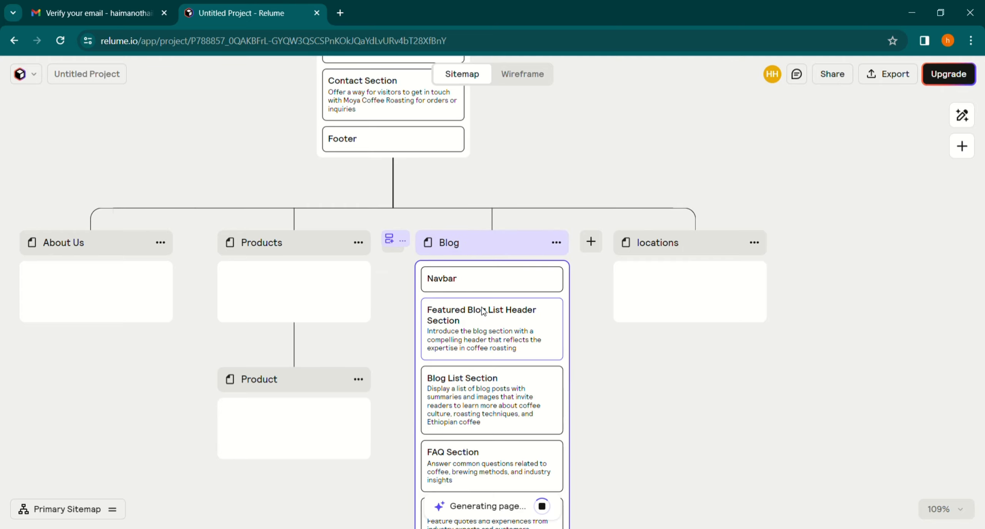
# Step: Open the section library for an insertion below the Home page's Benefits Section and browse the available section types
pyautogui.scroll(5, 482, 311)
pyautogui.moveTo(399, 263)
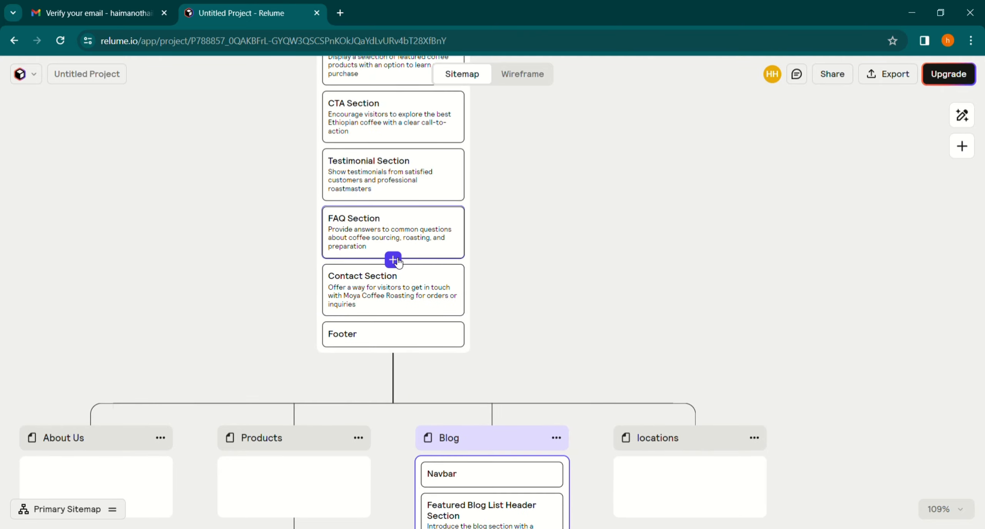
pyautogui.scroll(8, 433, 342)
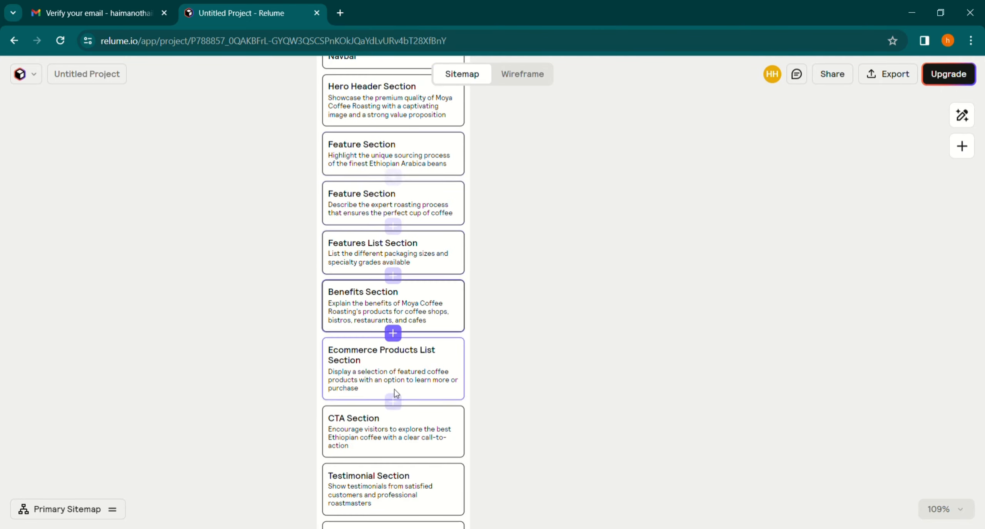
pyautogui.click(396, 336)
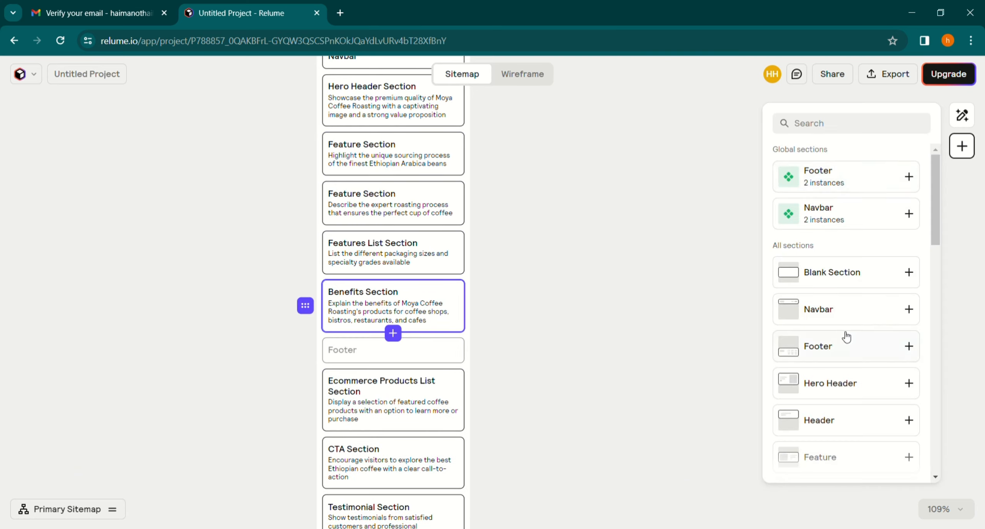
pyautogui.scroll(-5, 845, 334)
pyautogui.scroll(-5, 846, 335)
pyautogui.scroll(7, 833, 380)
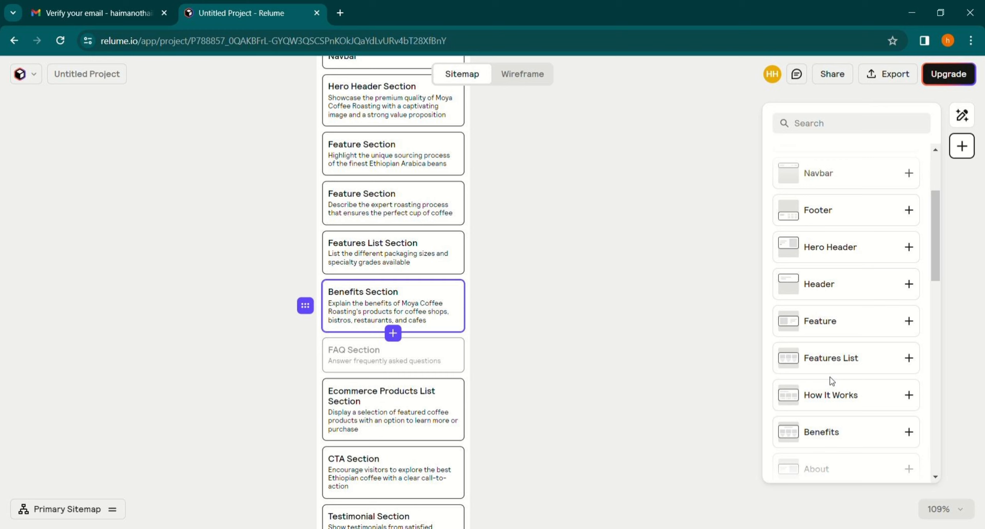
pyautogui.scroll(4, 835, 382)
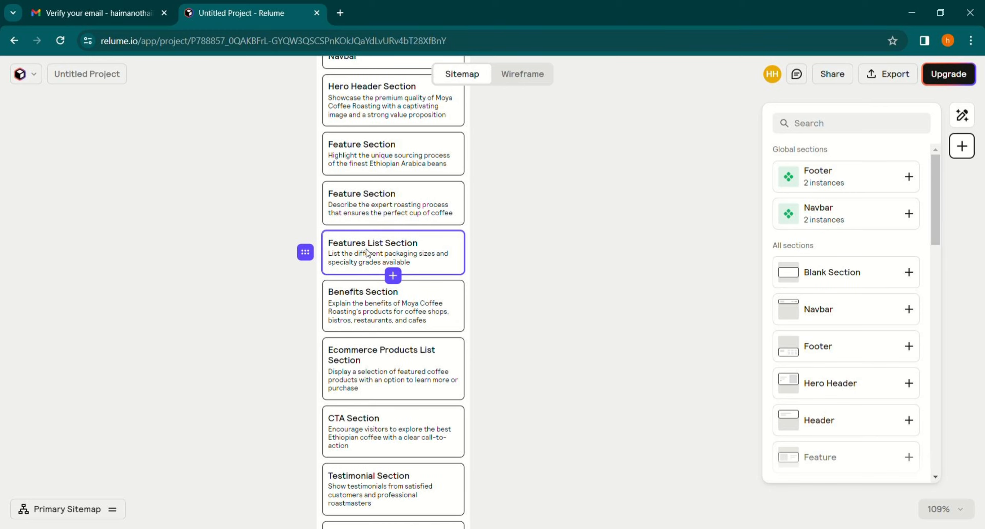
# Step: Try to move the Features List Section up two places on the Home page
pyautogui.hotkey('alt', 'Up')
pyautogui.hotkey('alt', 'Up')
pyautogui.scroll(-15, 291, 444)
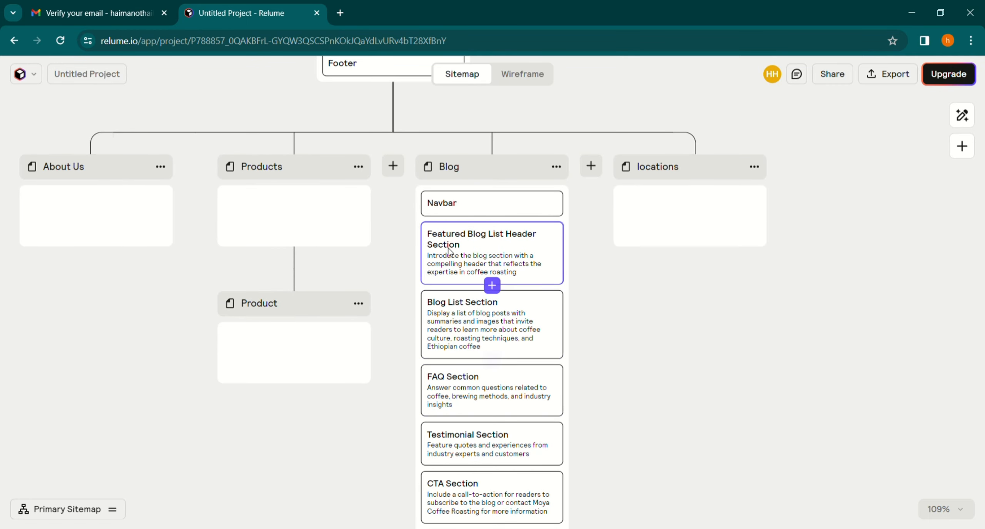
# Step: Retitle the Blog page's Featured Blog List Header Section as "Taste our coffee"
pyautogui.click(434, 245)
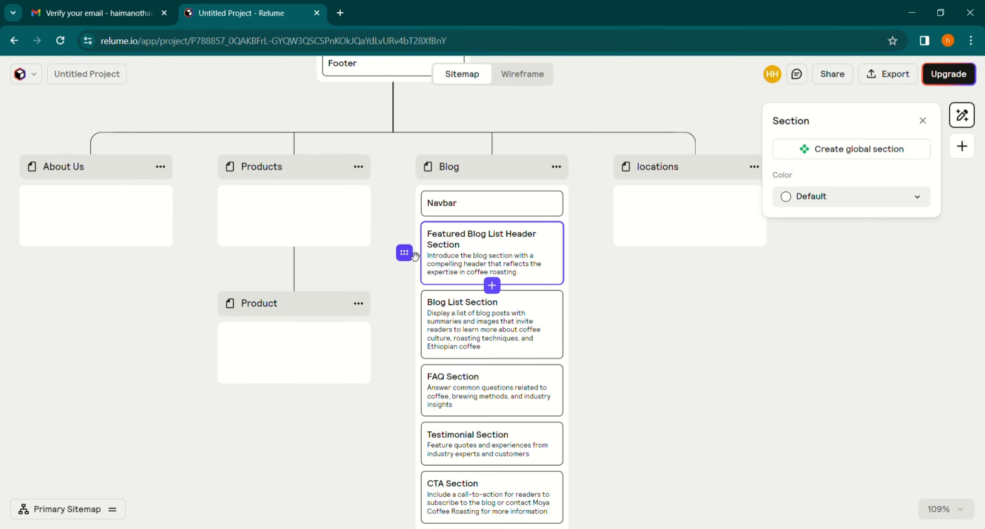
pyautogui.moveTo(419, 257); pyautogui.dragTo(471, 246)
pyautogui.click(471, 246)
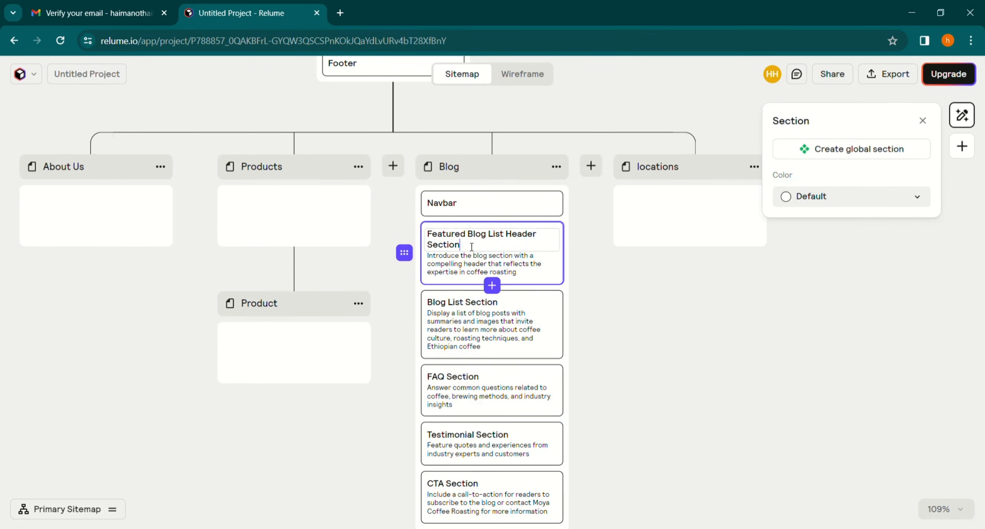
pyautogui.hotkey('ctrl', 'a')
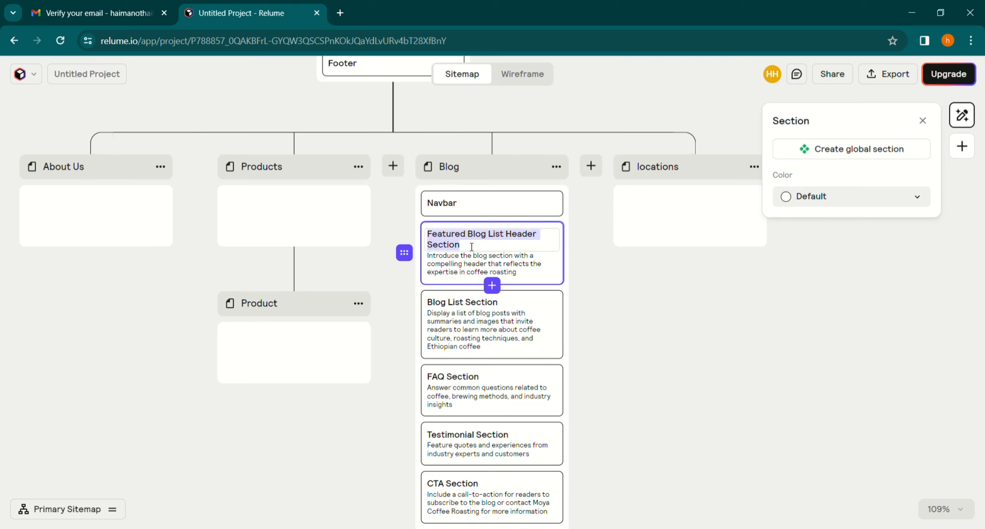
pyautogui.write('Taste our coffee')
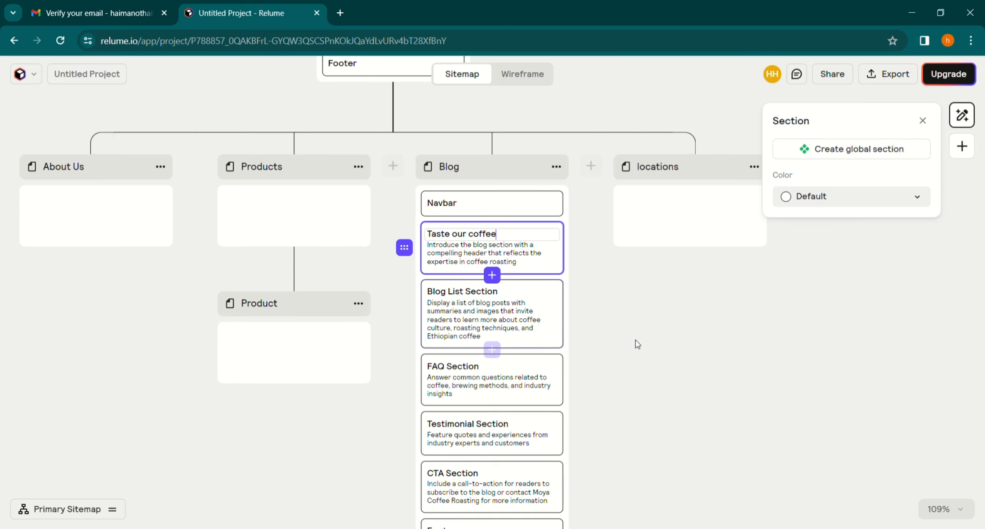
# Step: Switch from the sitemap to the wireframe view and examine the Home page's wireframe from its navbar through the sections below the hero
pyautogui.scroll(-5, 636, 341)
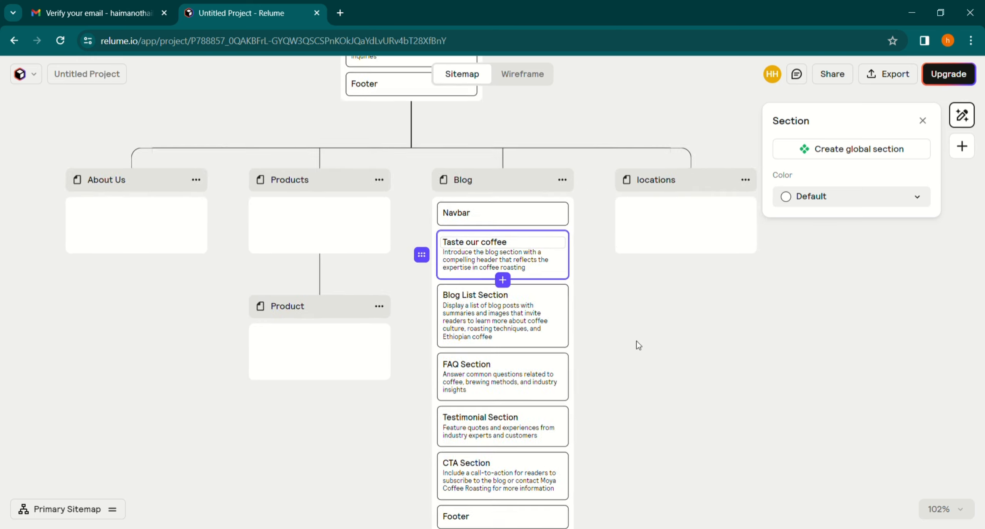
pyautogui.scroll(5, 637, 341)
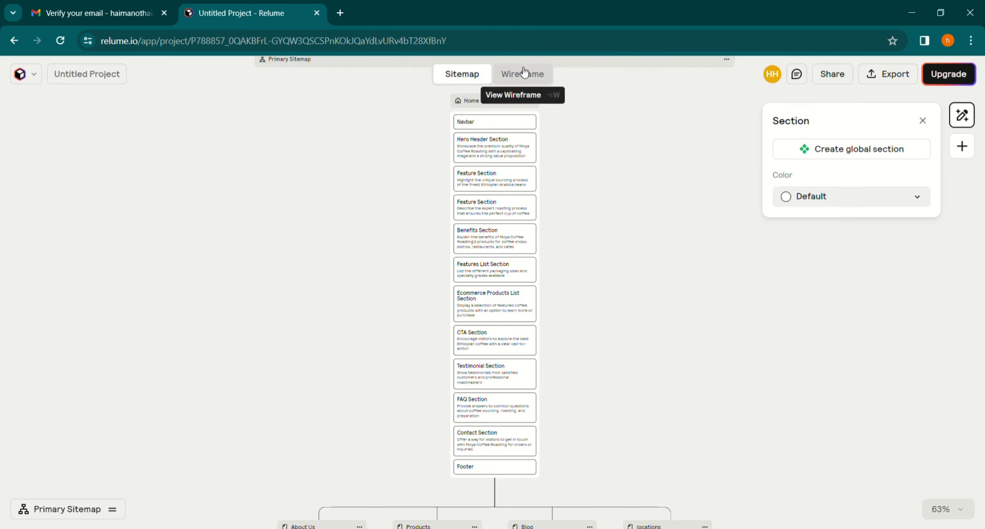
pyautogui.click(522, 77)
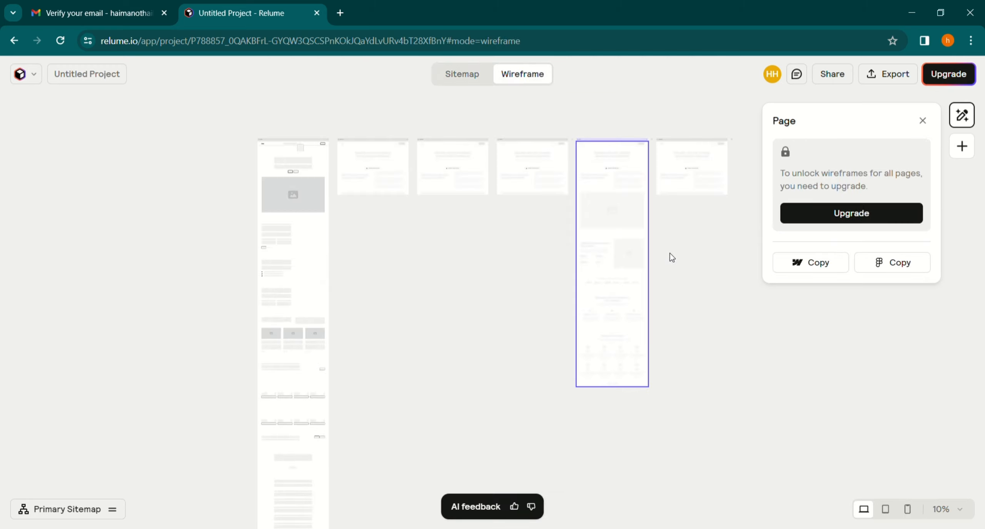
pyautogui.click(360, 306)
pyautogui.hscroll(-1, 359, 306)
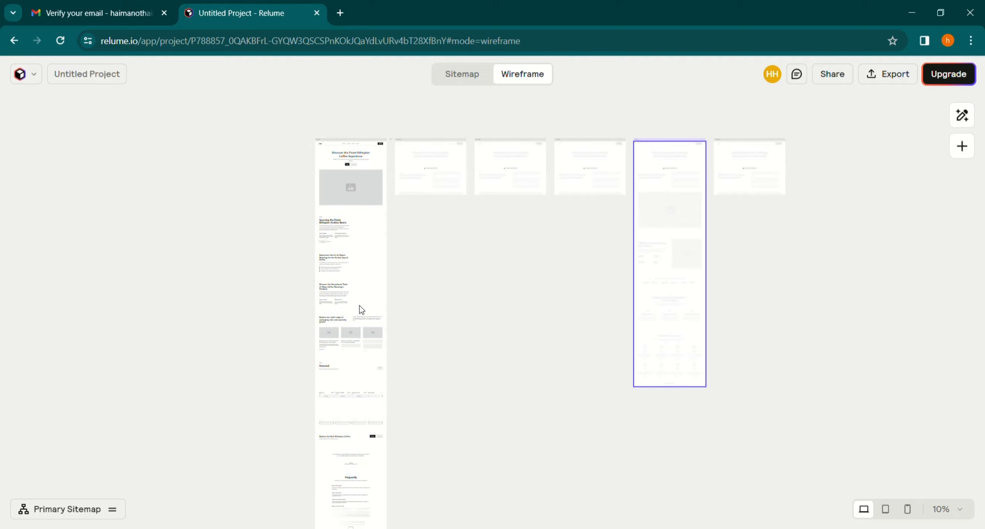
pyautogui.scroll(8, 331, 177)
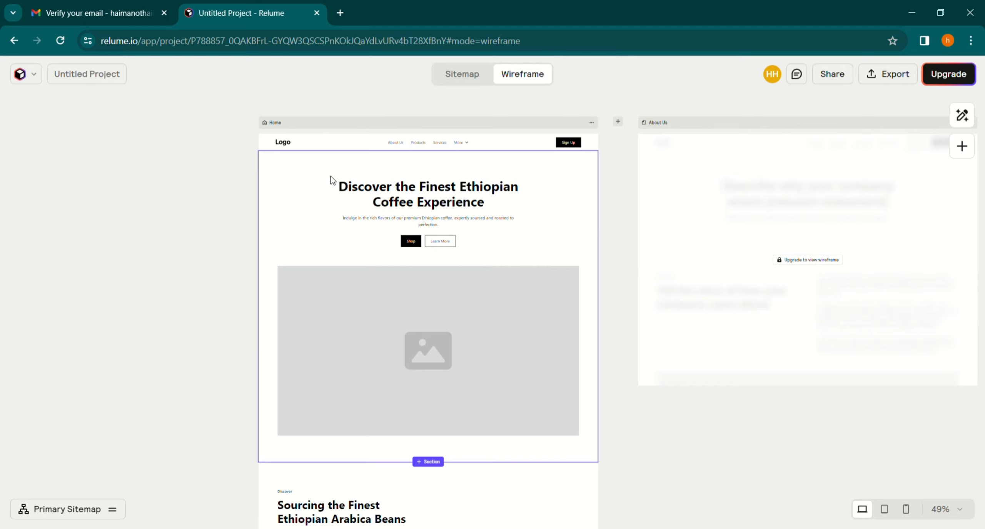
pyautogui.rightClick(331, 176)
pyautogui.click(129, 196)
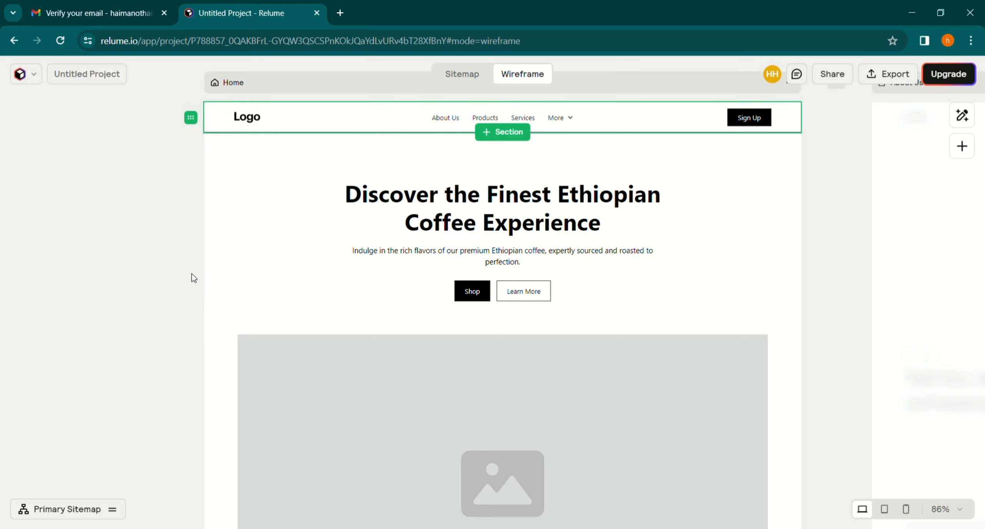
pyautogui.scroll(-8, 166, 295)
pyautogui.scroll(-5, 166, 296)
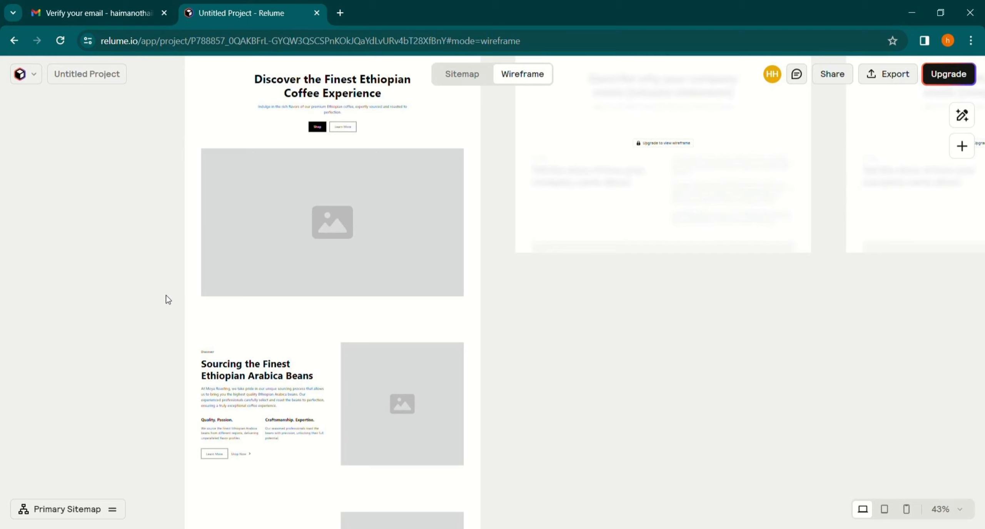
pyautogui.scroll(-1, 166, 296)
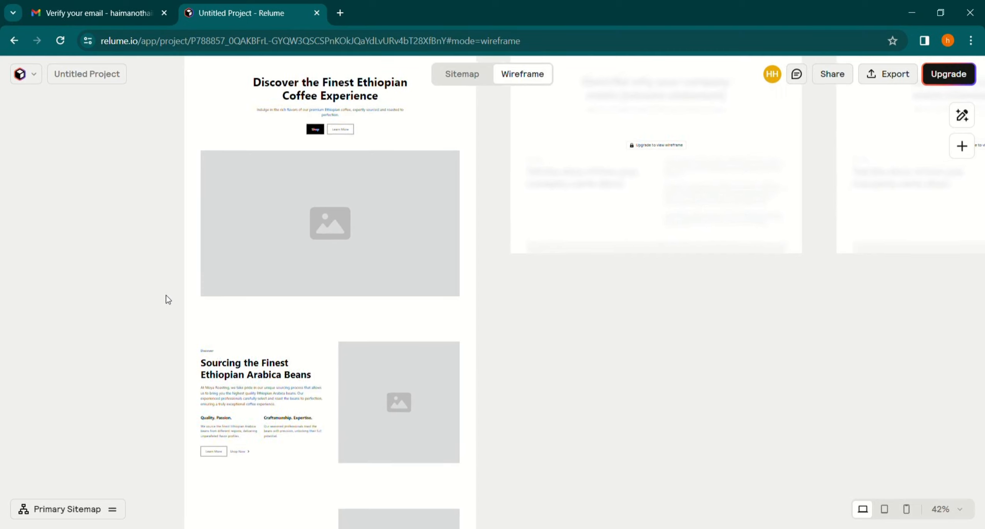
# Step: Replace the component of the Home page's Hero Header Section with the suggested Header 76 layout
pyautogui.click(384, 415)
pyautogui.moveTo(384, 415); pyautogui.dragTo(384, 291)
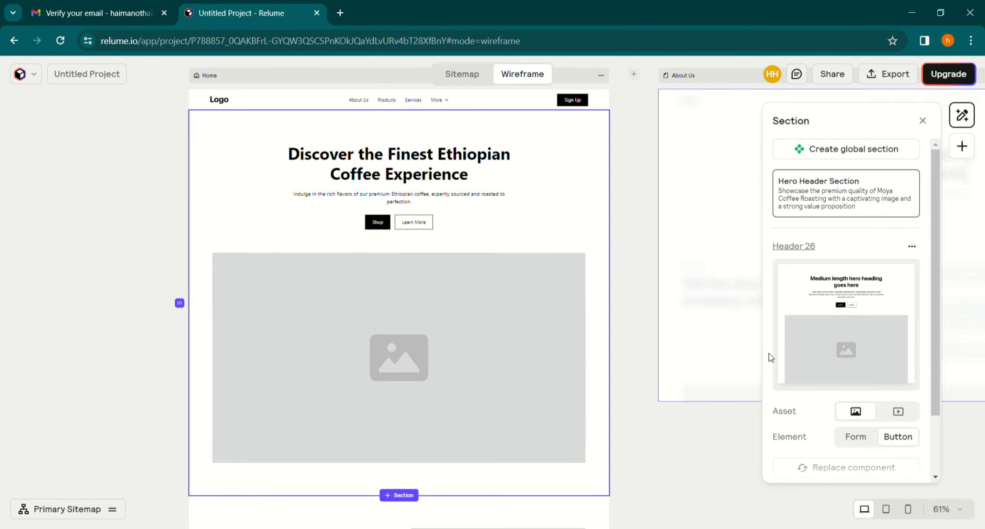
pyautogui.scroll(-1, 856, 299)
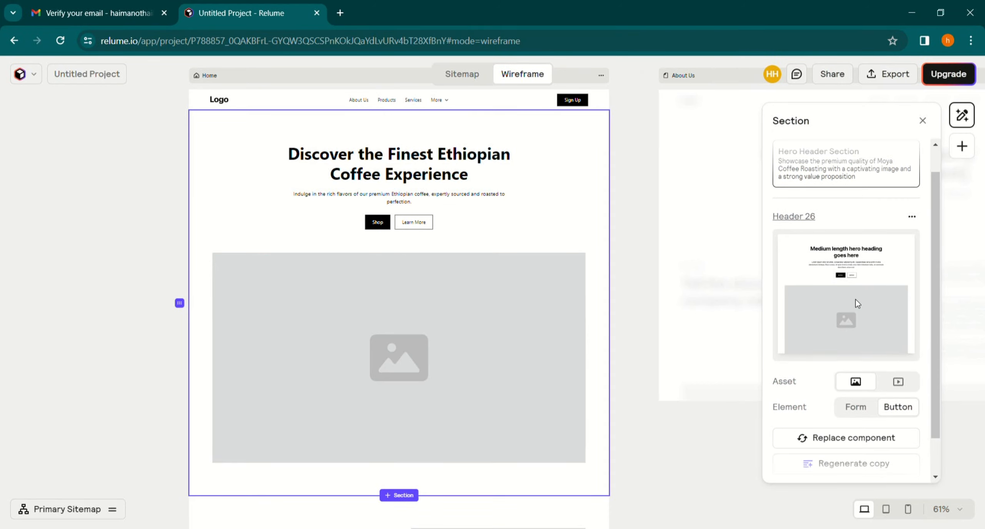
pyautogui.scroll(-2, 705, 415)
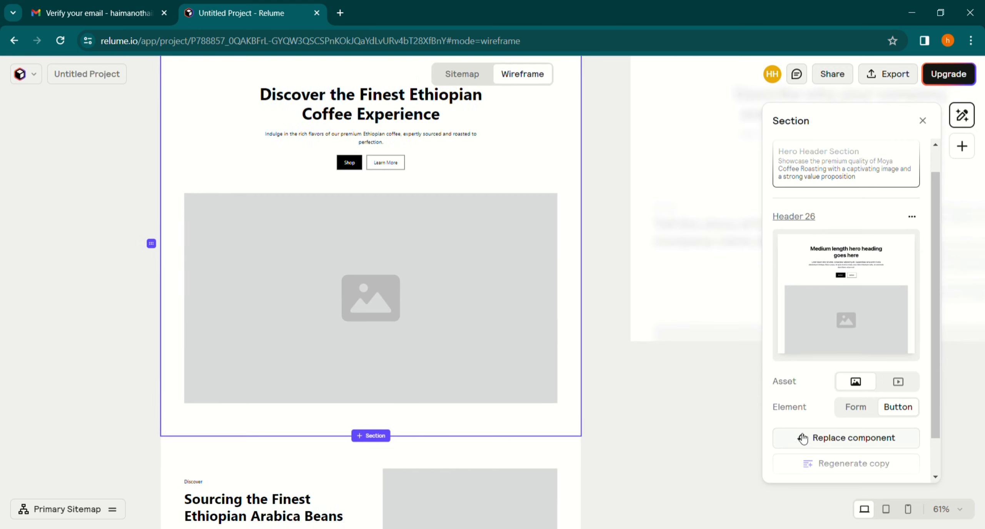
pyautogui.click(857, 440)
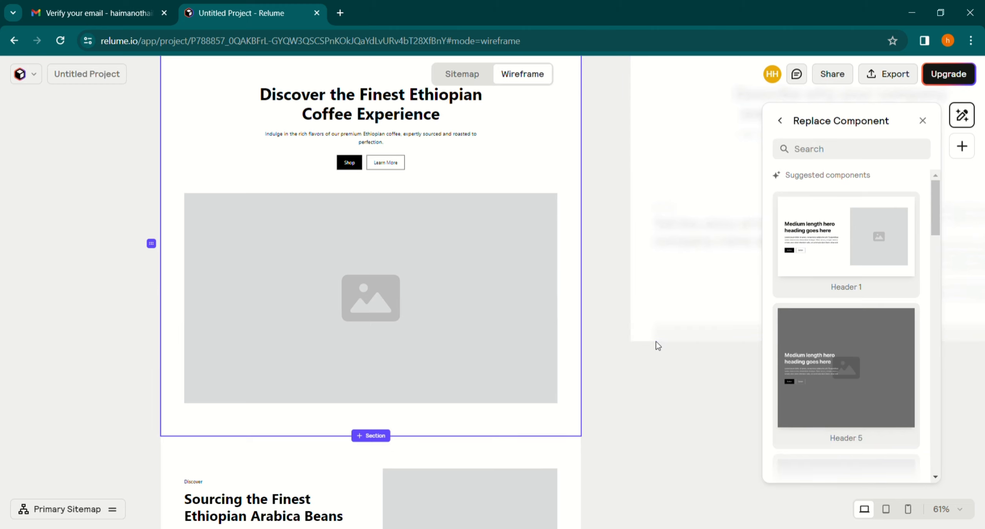
pyautogui.moveTo(859, 369)
pyautogui.scroll(-2, 860, 368)
pyautogui.scroll(-10, 860, 368)
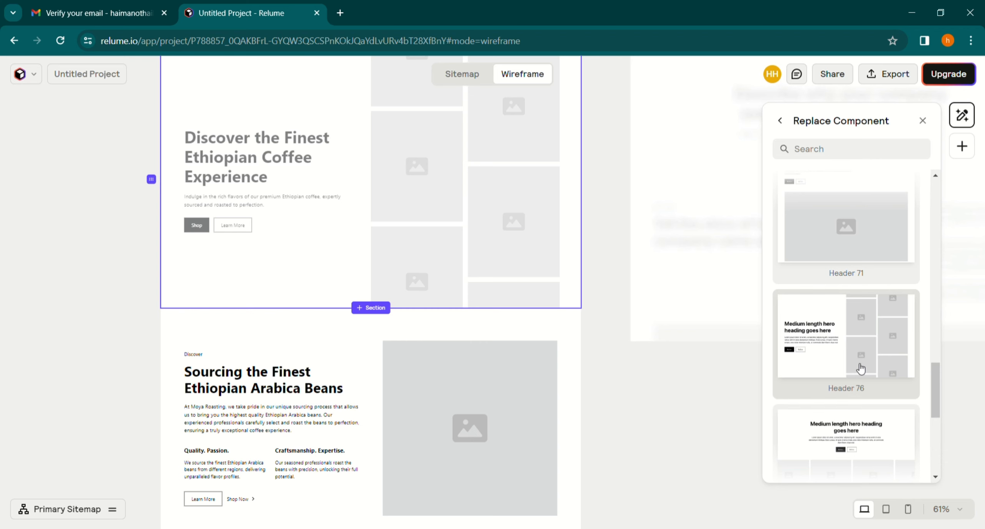
pyautogui.click(860, 368)
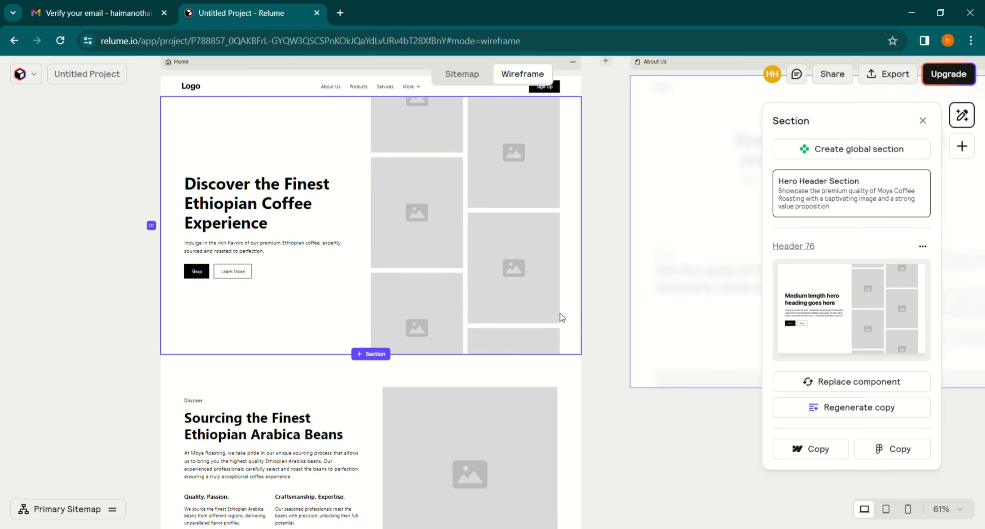
# Step: Review the Home page's hero section and its copy generation settings without generating new copy
pyautogui.scroll(4, 559, 314)
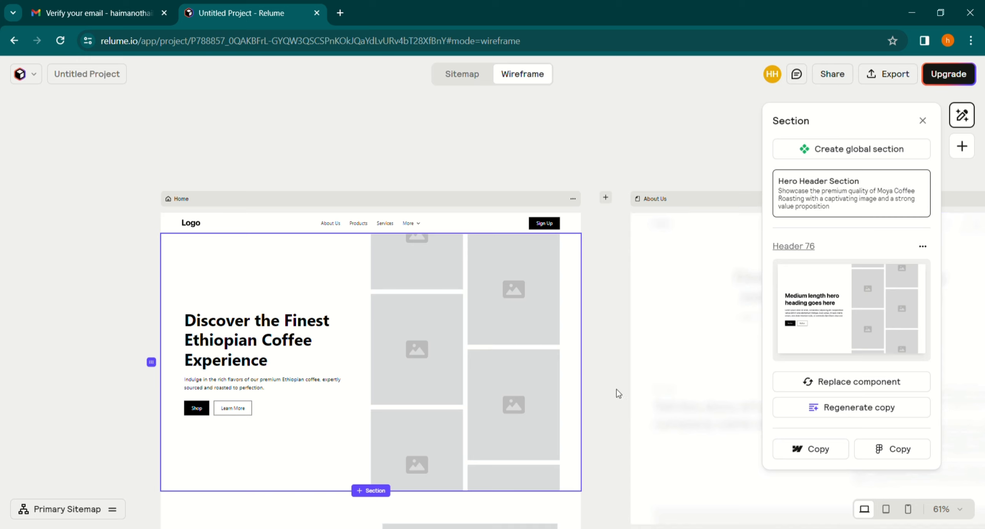
pyautogui.scroll(-3, 616, 390)
pyautogui.click(853, 417)
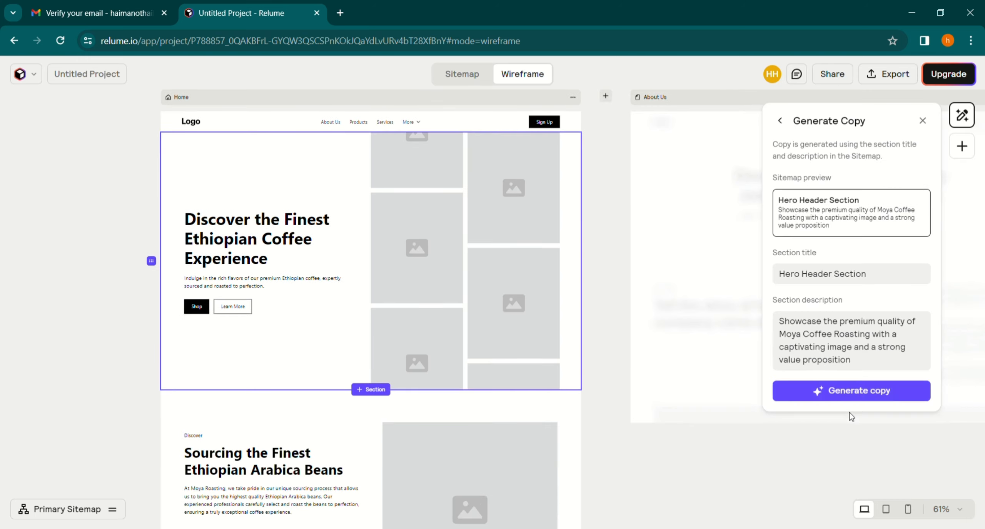
pyautogui.click(604, 362)
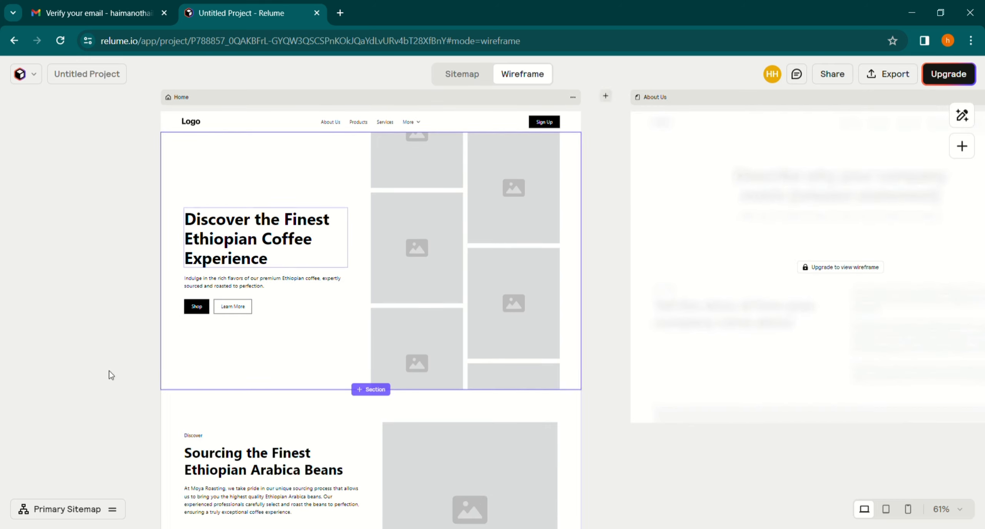
# Step: Rename the project as "Moya Coffee"
pyautogui.click(81, 75)
pyautogui.write('Moya Co')
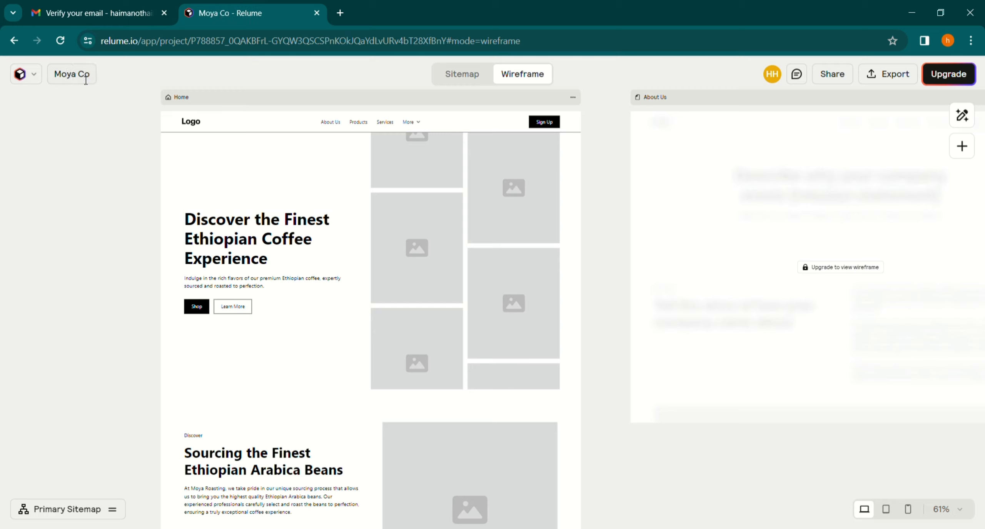
pyautogui.write('ffee')
pyautogui.click(117, 167)
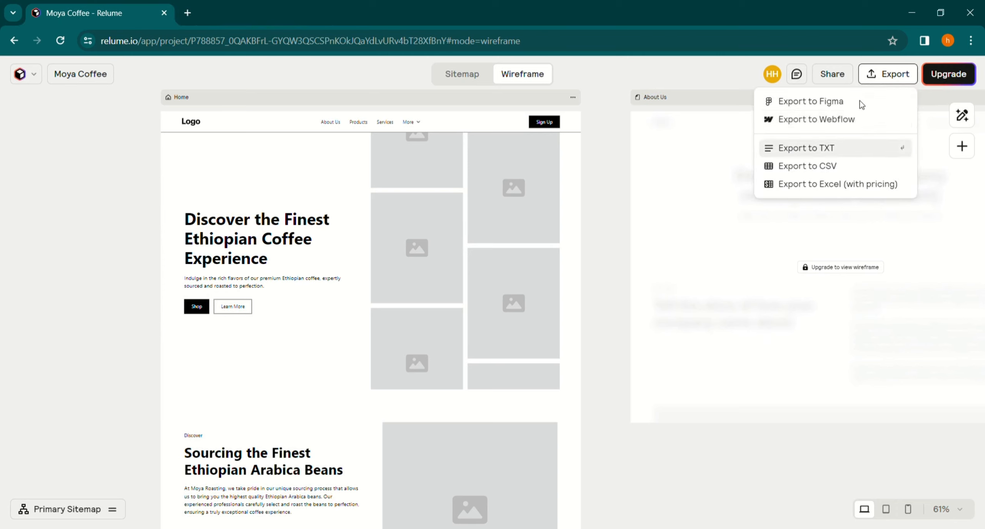
# Step: Start the project's export to Figma, go to the Relume plugin's Figma Community page for installation, and allow all cookies there
pyautogui.click(794, 109)
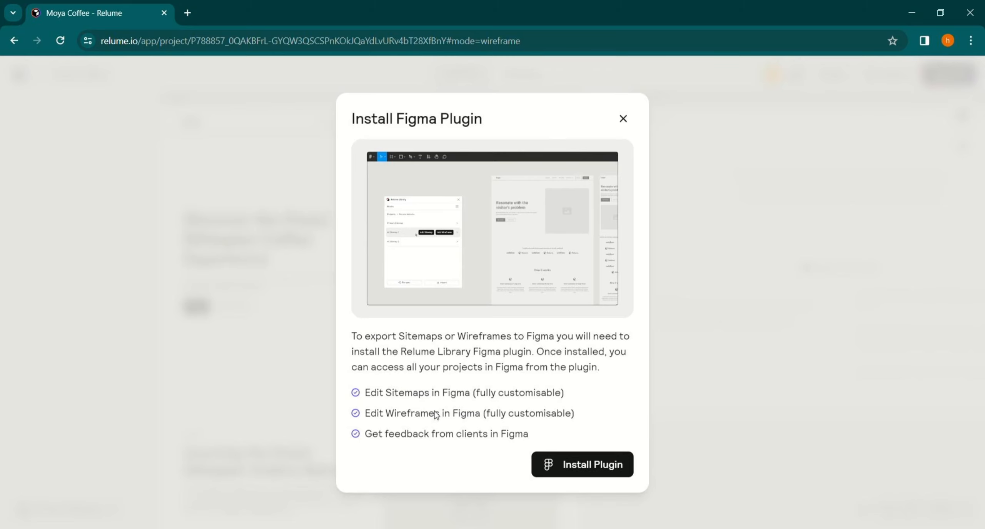
pyautogui.click(583, 467)
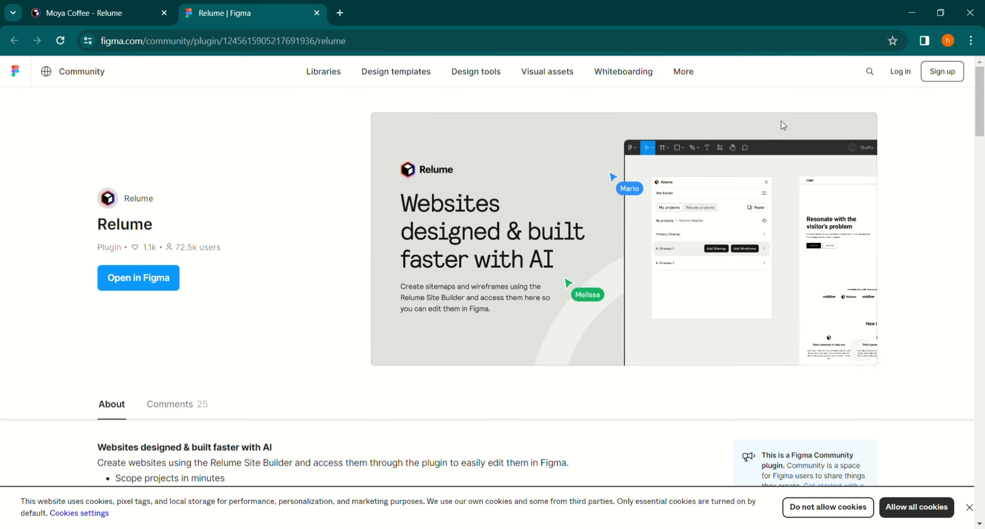
pyautogui.scroll(-2, 455, 385)
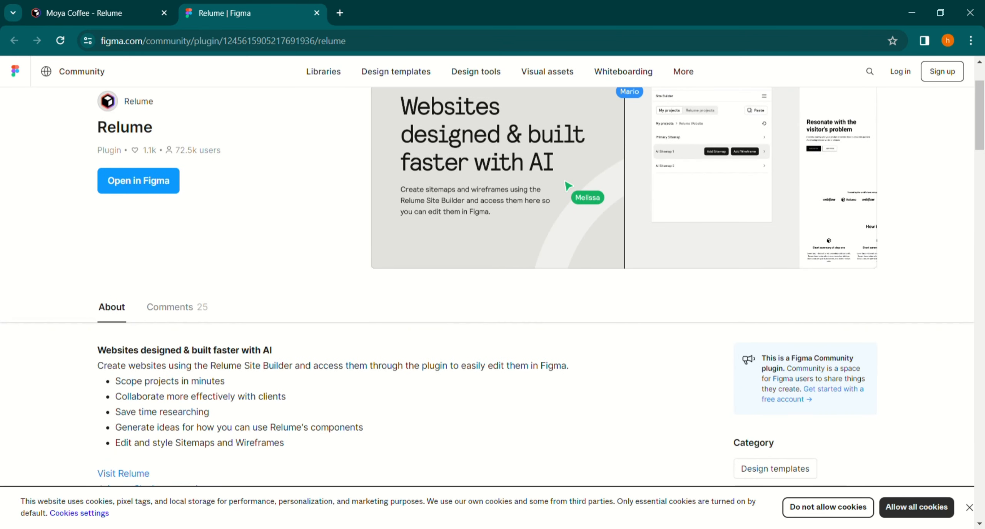
pyautogui.click(902, 509)
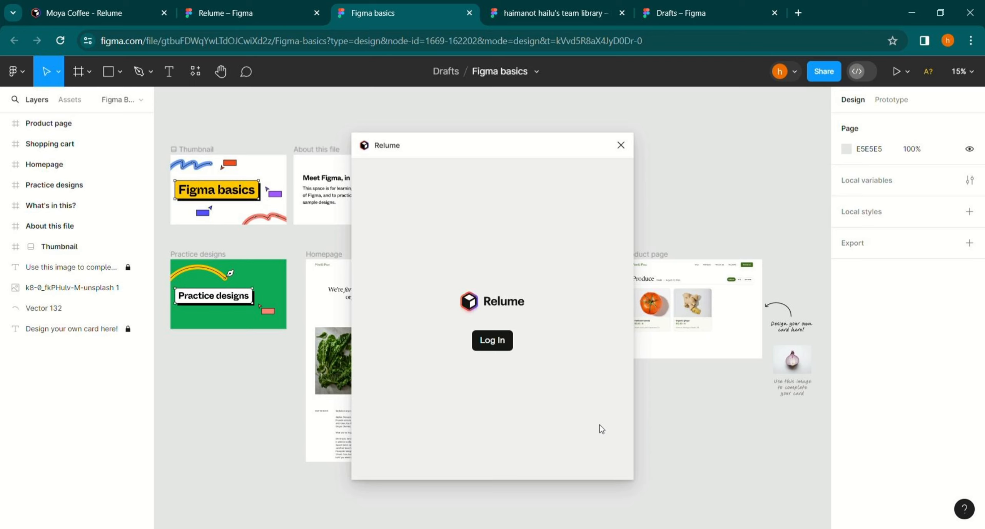
# Step: Log in to the Relume plugin to link the account, and return to the Figma basics file
pyautogui.click(510, 343)
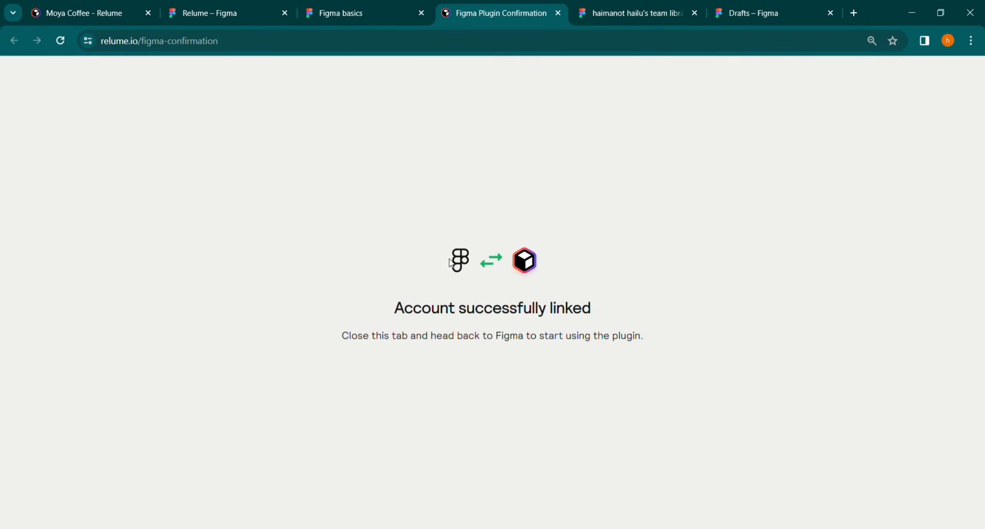
pyautogui.hotkey('ctrl', 'shift', 'Tab')
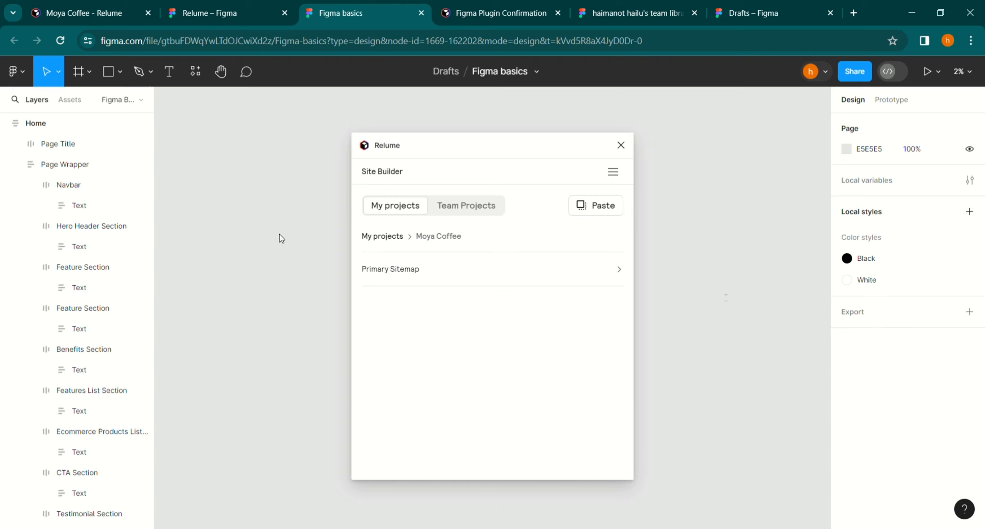
# Step: Open the Moya Coffee project's Primary Sitemap in the Relume plugin and add the Home page's wireframe to the Figma file
pyautogui.moveTo(368, 276)
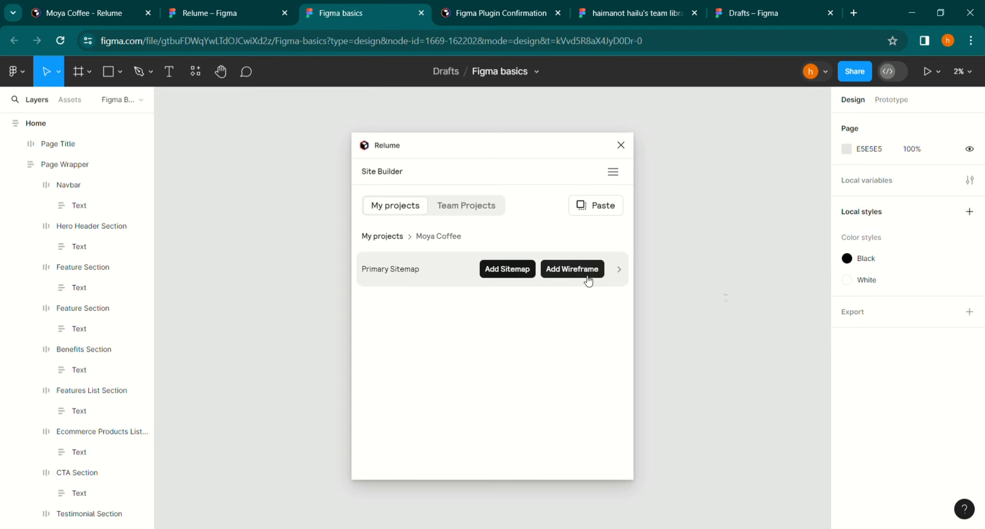
pyautogui.click(419, 277)
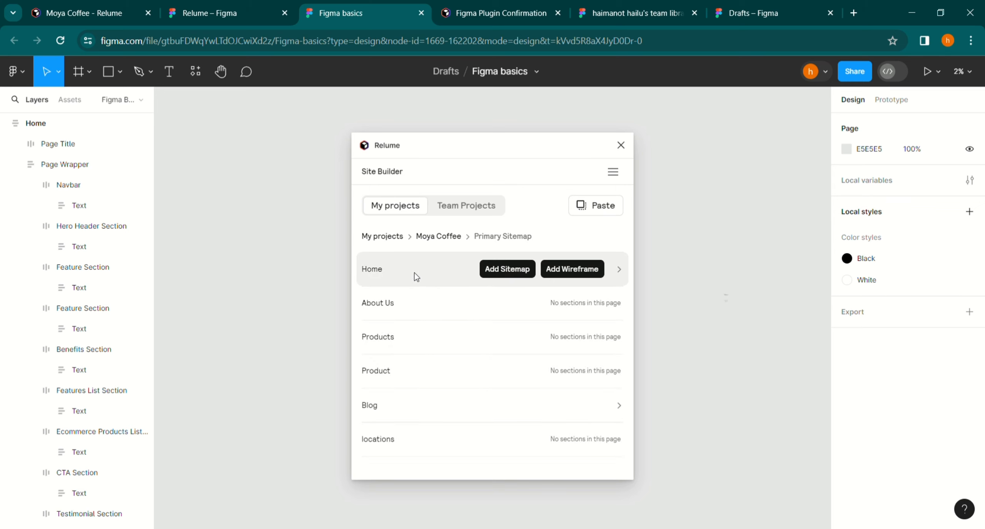
pyautogui.click(562, 275)
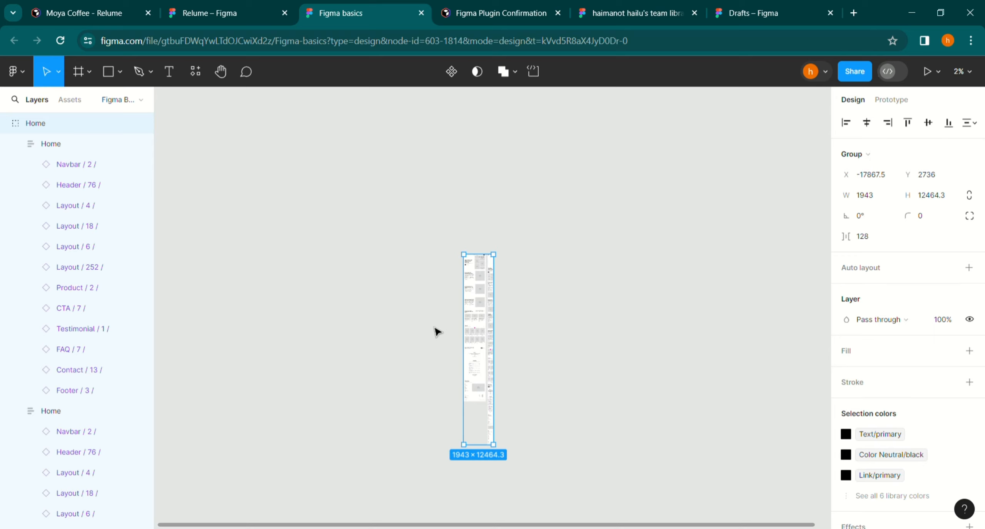
# Step: Inspect the desktop and mobile layouts of the imported Home wireframe and select the Home group nested inside the outer group
pyautogui.scroll(5, 431, 342)
pyautogui.hscroll(3, 431, 343)
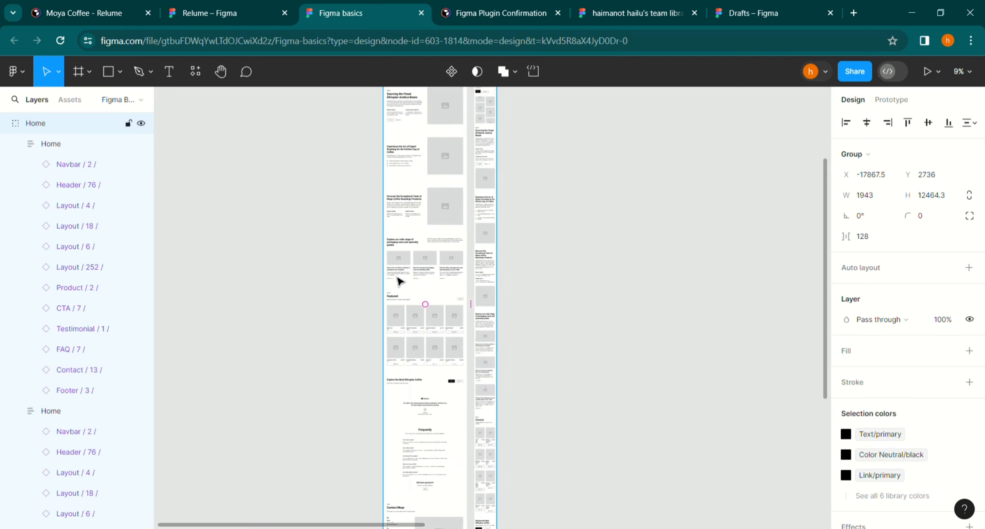
pyautogui.scroll(2, 398, 281)
pyautogui.scroll(5, 400, 281)
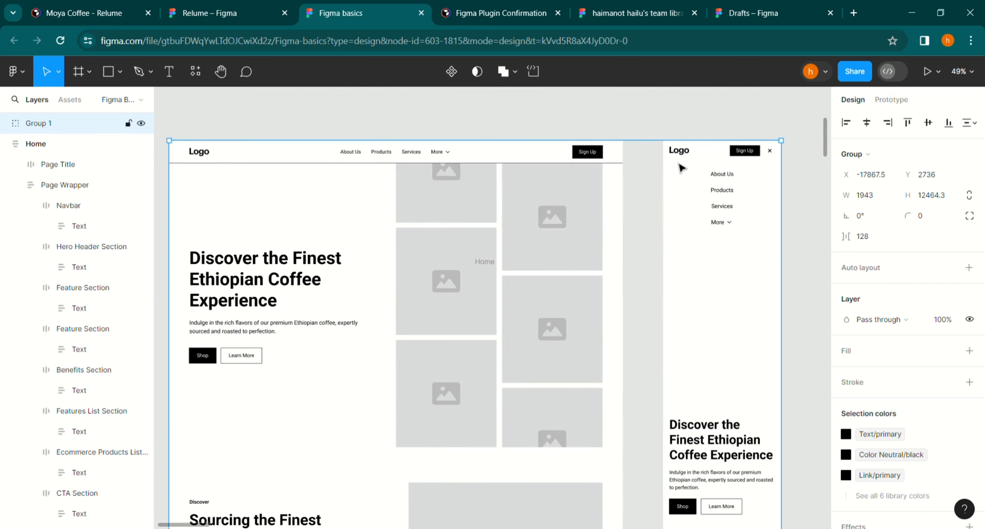
pyautogui.doubleClick(680, 168)
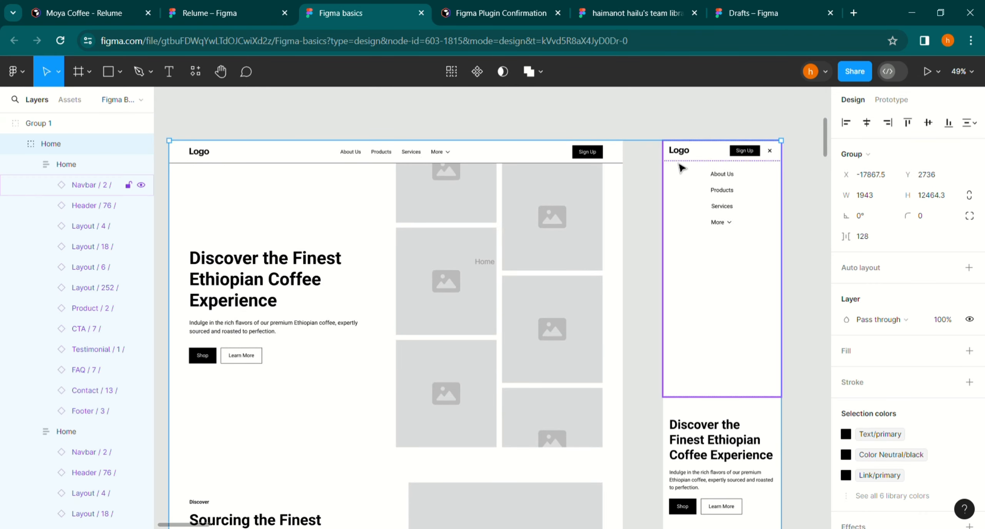
# Step: Group the selected Home wireframe once more and delete the mobile layout frame inside it
pyautogui.hotkey('ctrl', 'g')
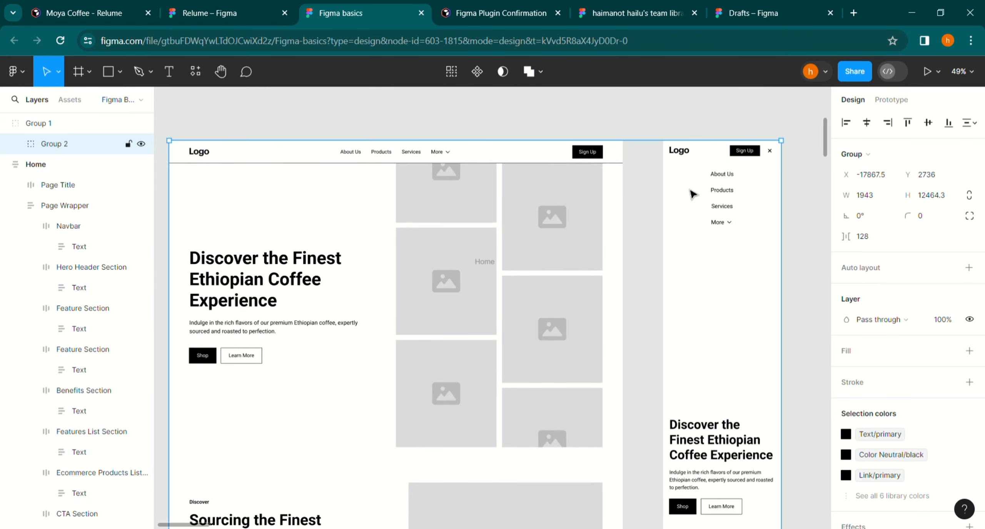
pyautogui.doubleClick(690, 171)
pyautogui.hscroll(2, 692, 279)
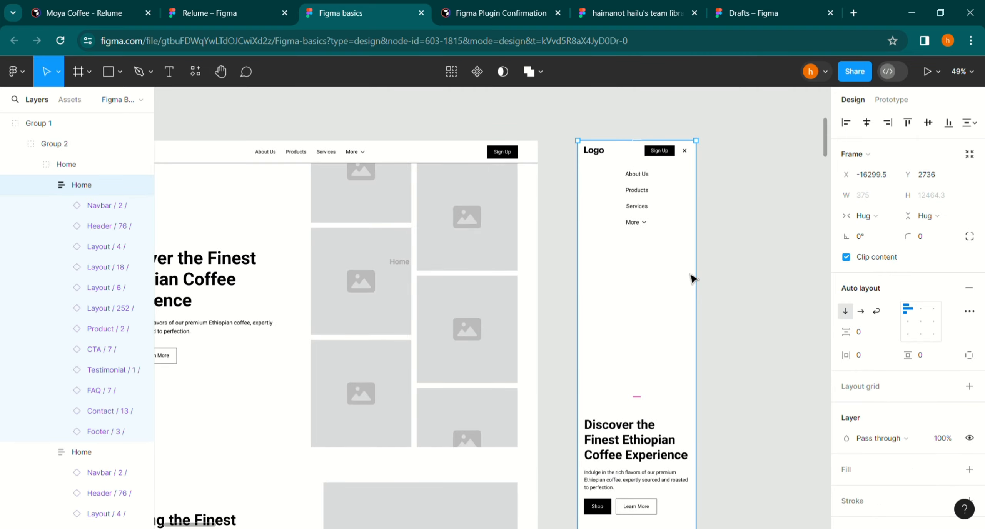
pyautogui.press('Delete')
pyautogui.hscroll(-4, 692, 279)
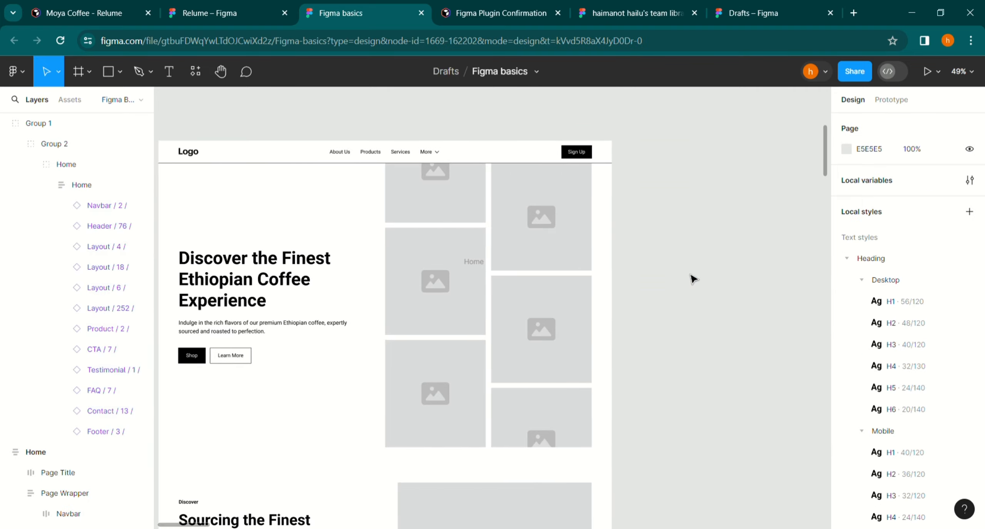
pyautogui.hscroll(-1, 692, 279)
# Step: Select the outer wireframe group and replace its Text/primary selection colour with the green Border/success library colour
pyautogui.click(598, 286)
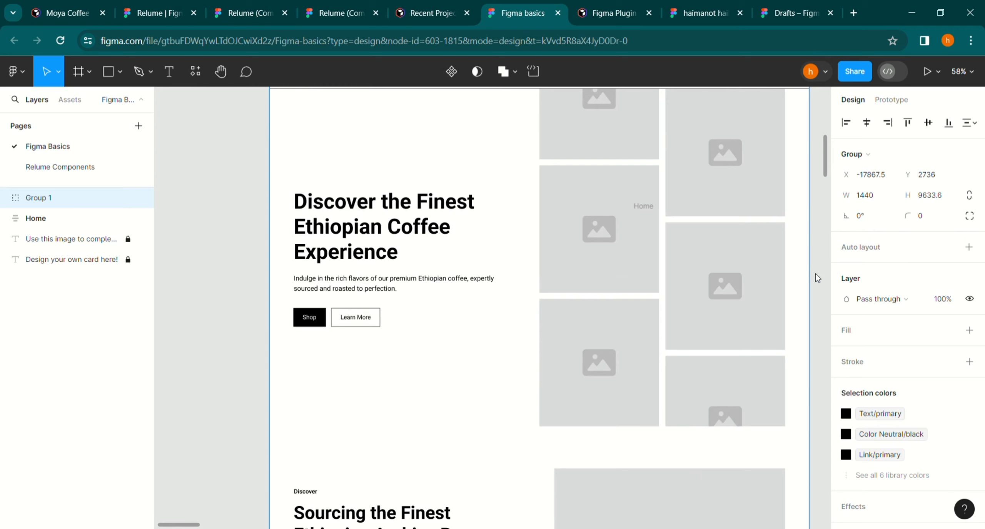
pyautogui.hscroll(1, 238, 304)
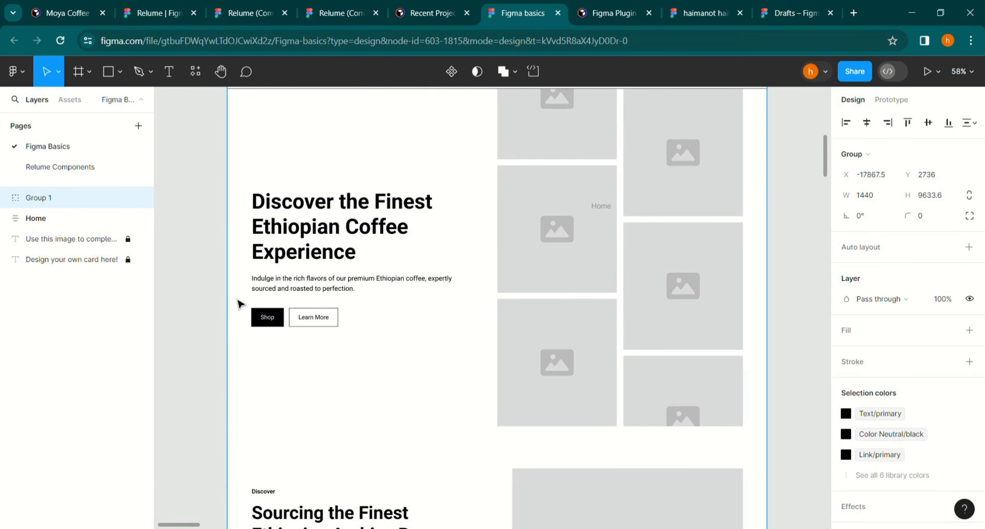
pyautogui.scroll(3, 237, 304)
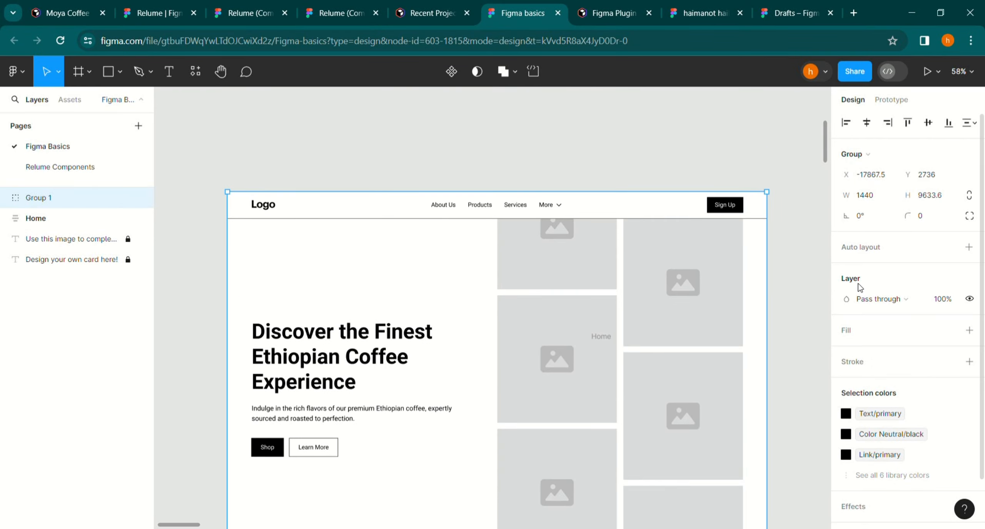
pyautogui.click(846, 415)
pyautogui.scroll(-3, 699, 375)
pyautogui.click(697, 375)
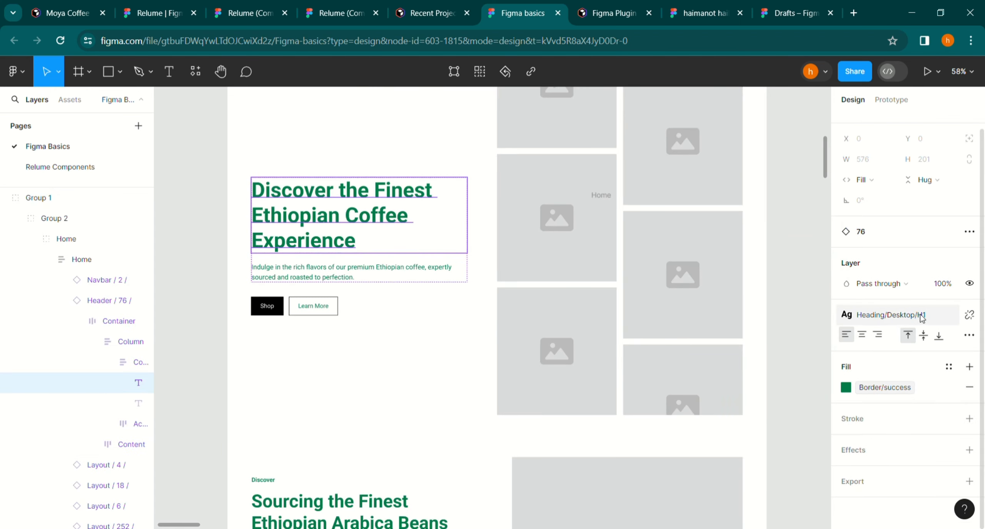
# Step: Change the font of the Heading/Desktop H1 text style used by the hero headline to Righteous
pyautogui.click(891, 315)
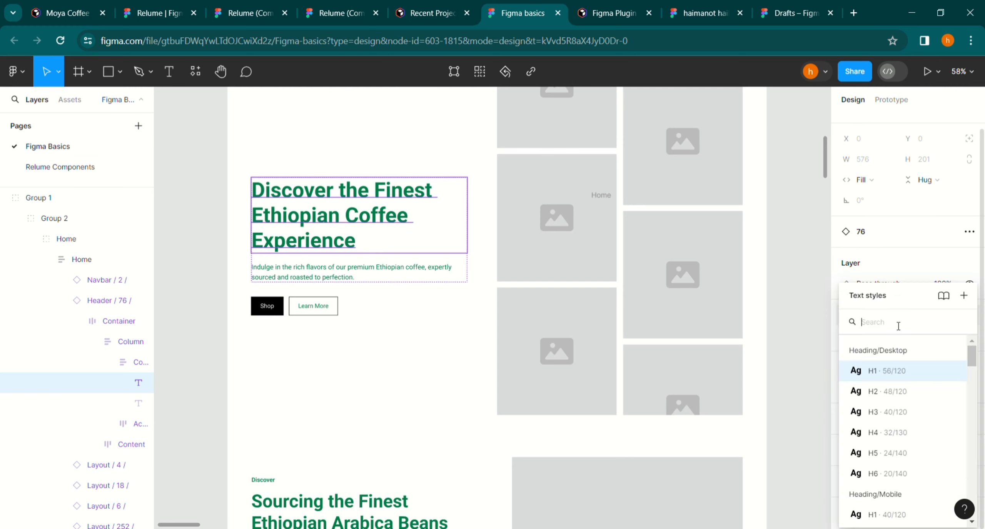
pyautogui.click(949, 370)
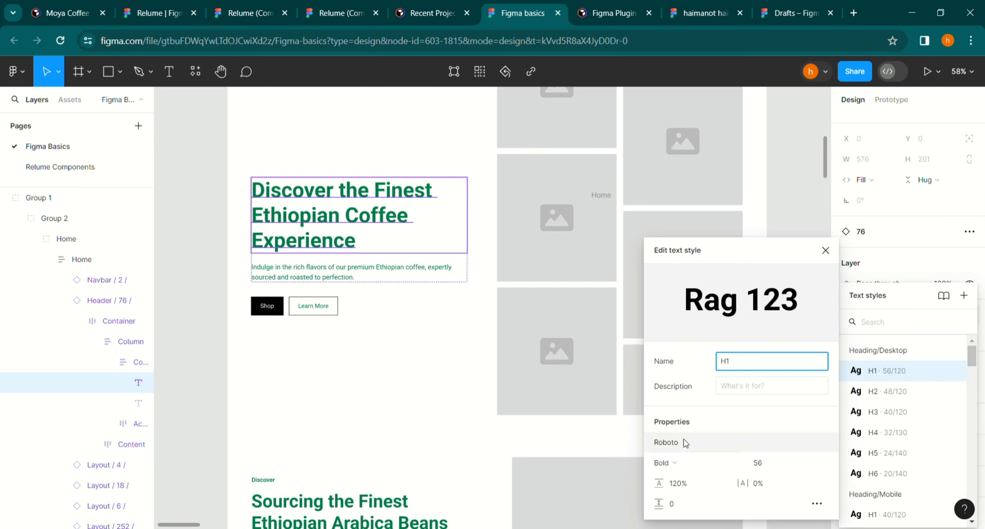
pyautogui.click(668, 444)
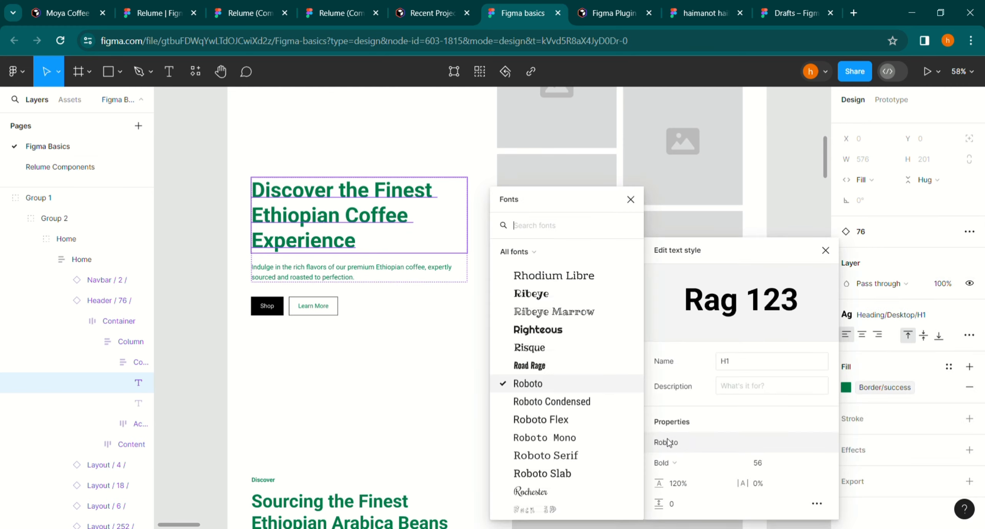
pyautogui.click(557, 331)
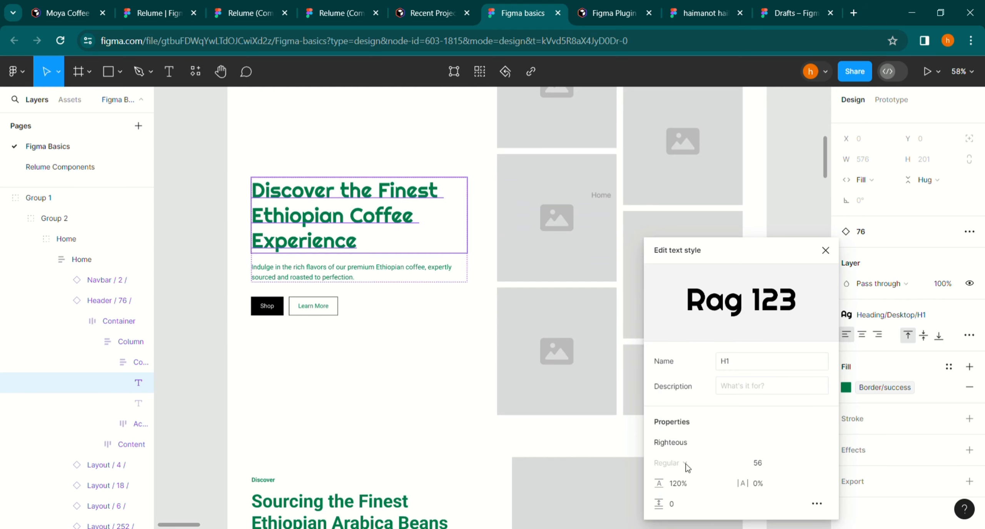
pyautogui.click(564, 449)
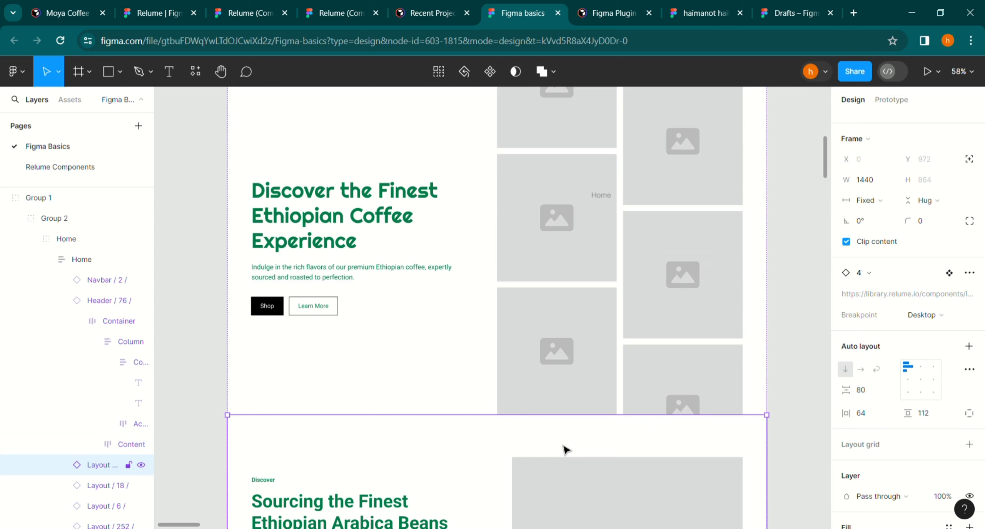
# Step: Change the fill of the hero Shop button's label to the library colour Text/success
pyautogui.hotkey('ctrl', 'z')
pyautogui.click(846, 421)
pyautogui.hotkey('ctrl', 'z')
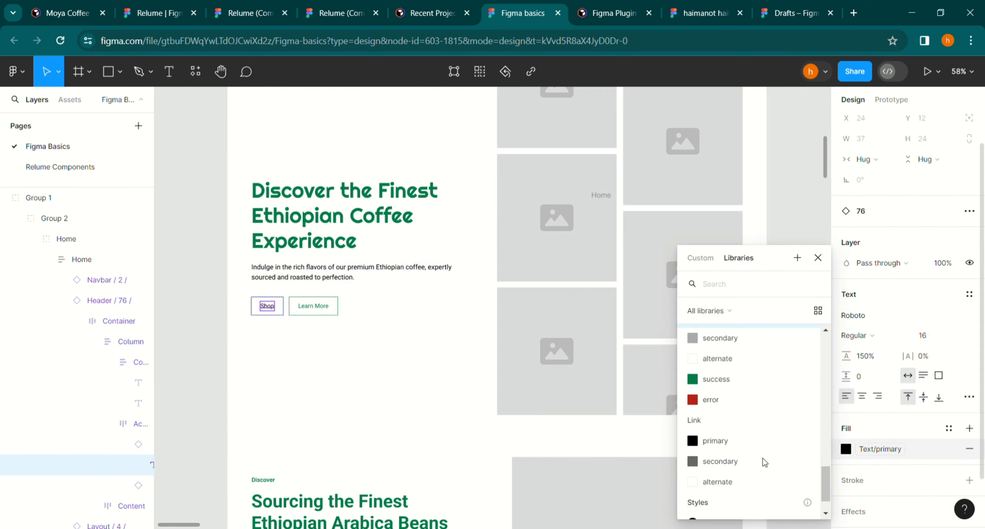
pyautogui.click(704, 380)
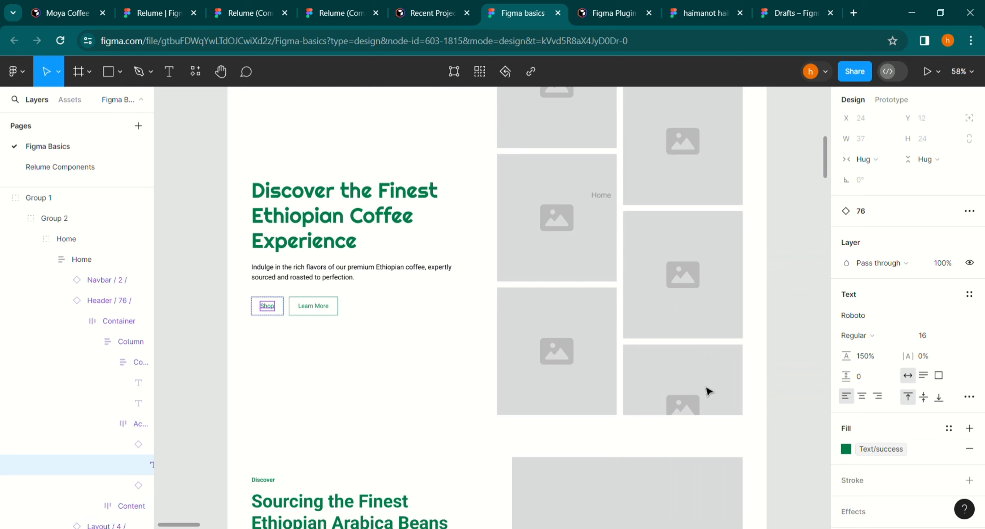
pyautogui.click(820, 360)
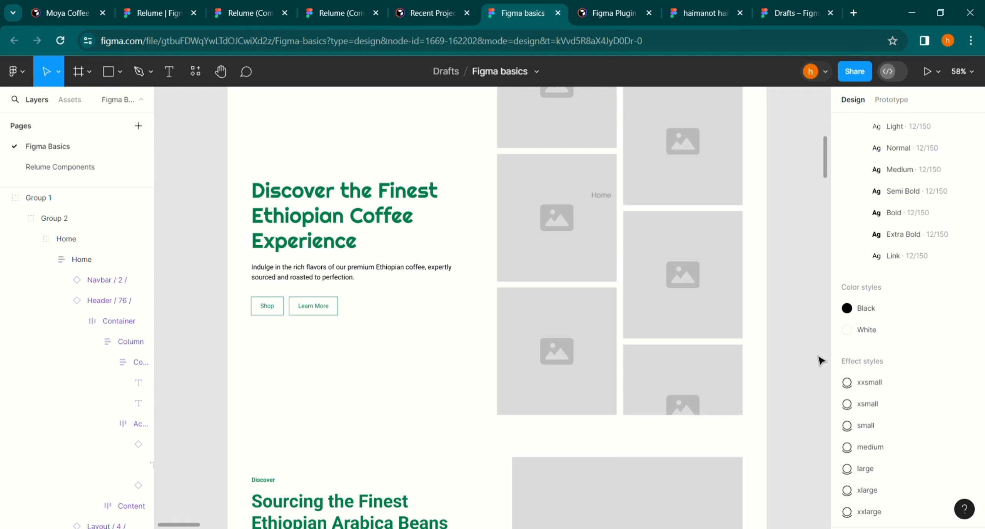
# Step: Replace the middle placeholder in the hero's first image column with the photo of portafilters holding coffee beans and grounds
pyautogui.scroll(-5, 308, 468)
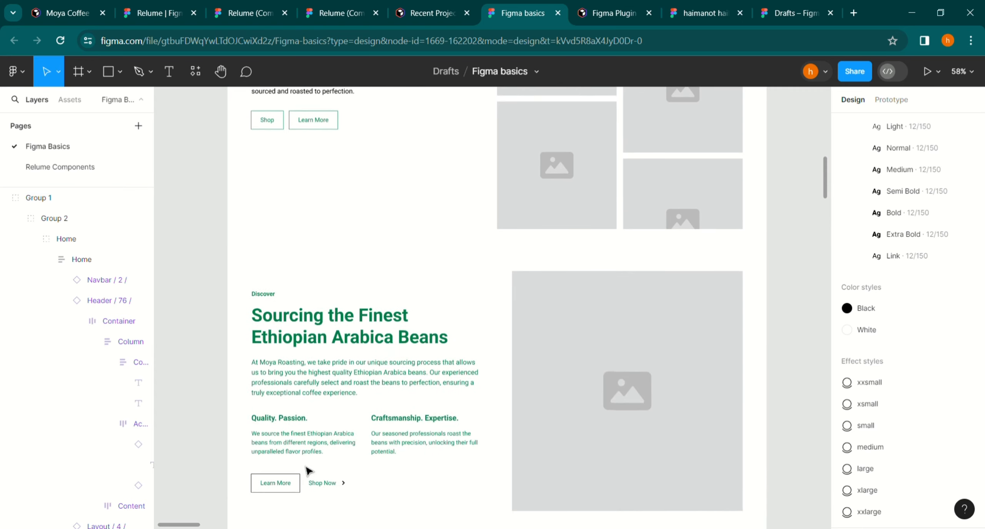
pyautogui.scroll(4, 308, 468)
pyautogui.click(314, 391)
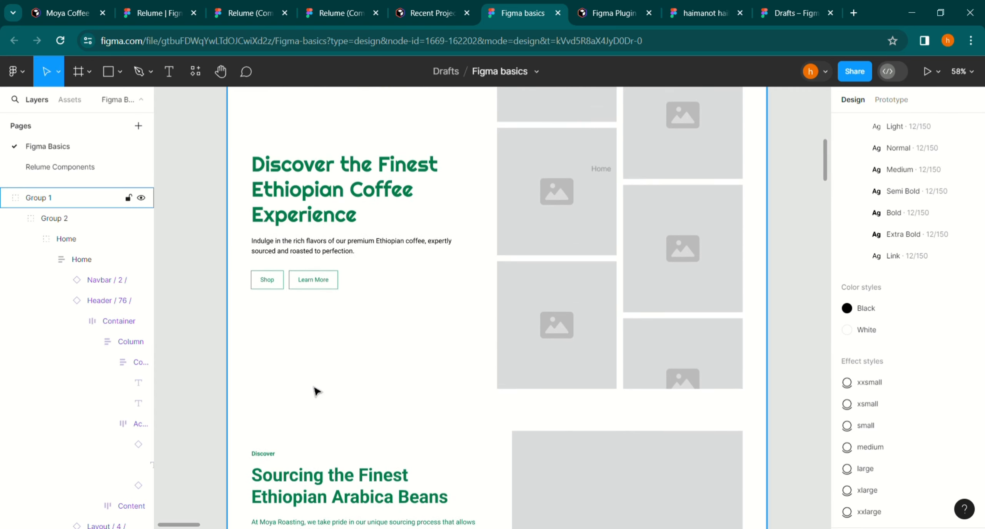
pyautogui.scroll(3, 364, 352)
pyautogui.click(575, 237)
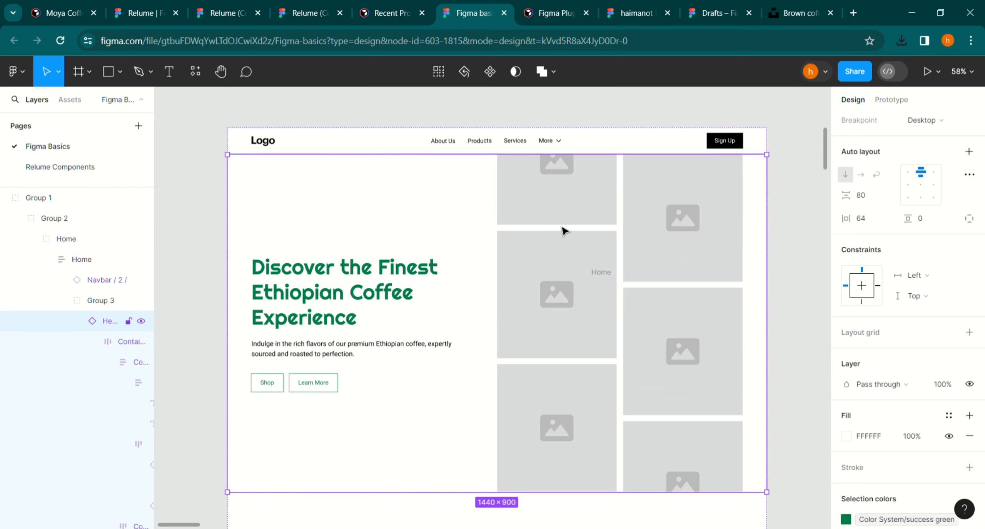
pyautogui.click(569, 287)
pyautogui.click(568, 287)
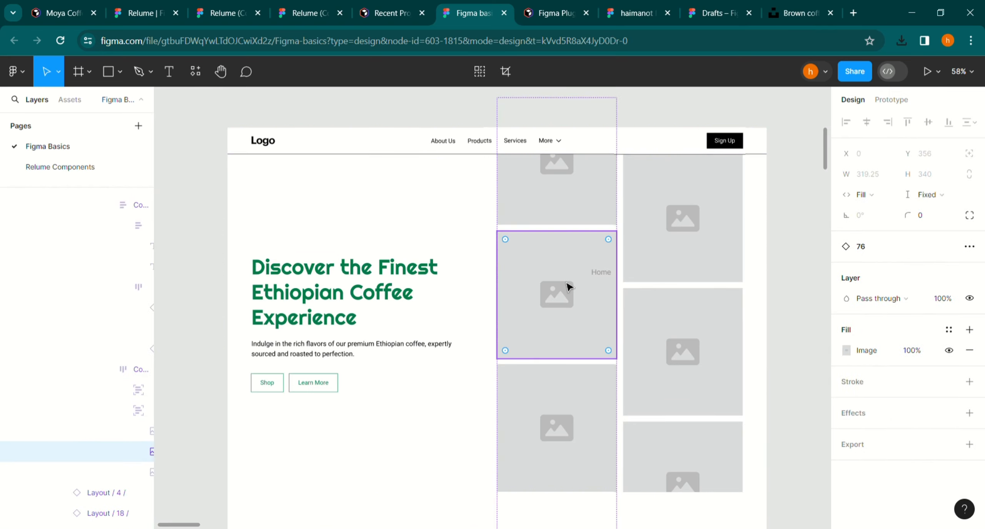
pyautogui.click(846, 351)
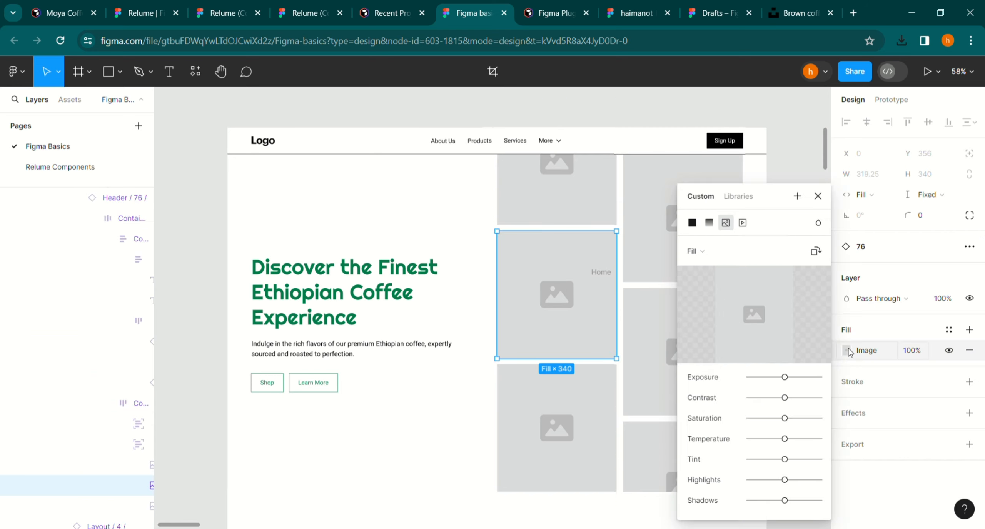
# Step: Replace the lowest placeholder in the hero's first image column with the photo of a latte on coffee beans
pyautogui.click(590, 451)
pyautogui.doubleClick(590, 450)
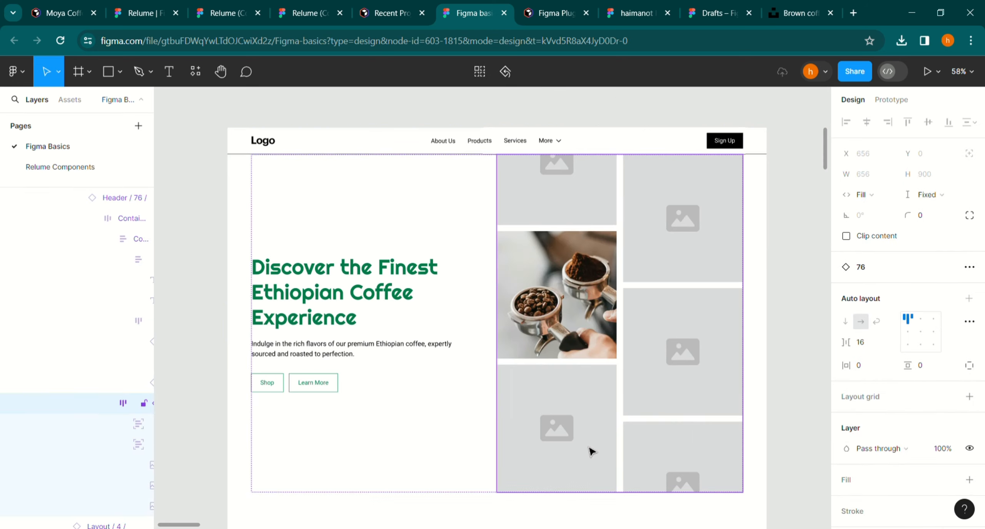
pyautogui.doubleClick(590, 451)
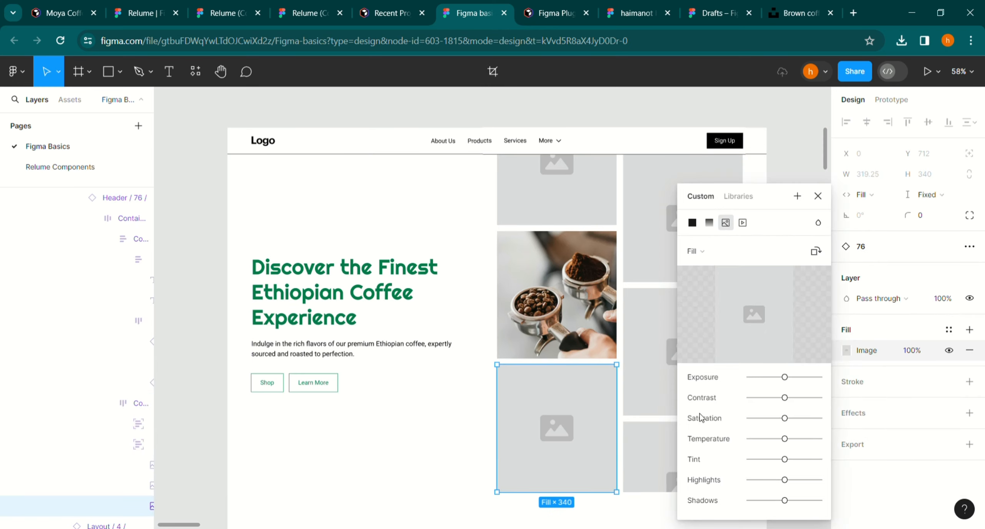
pyautogui.click(755, 315)
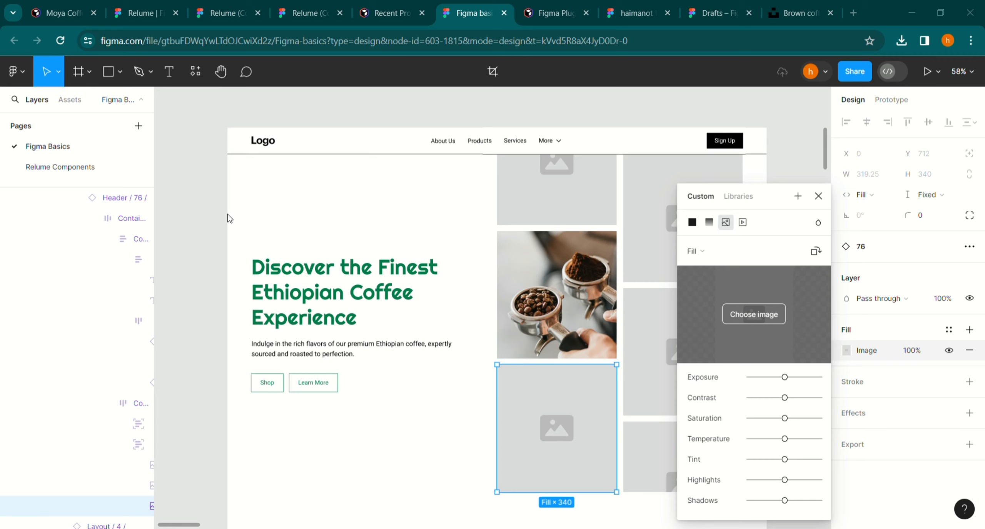
pyautogui.click(380, 365)
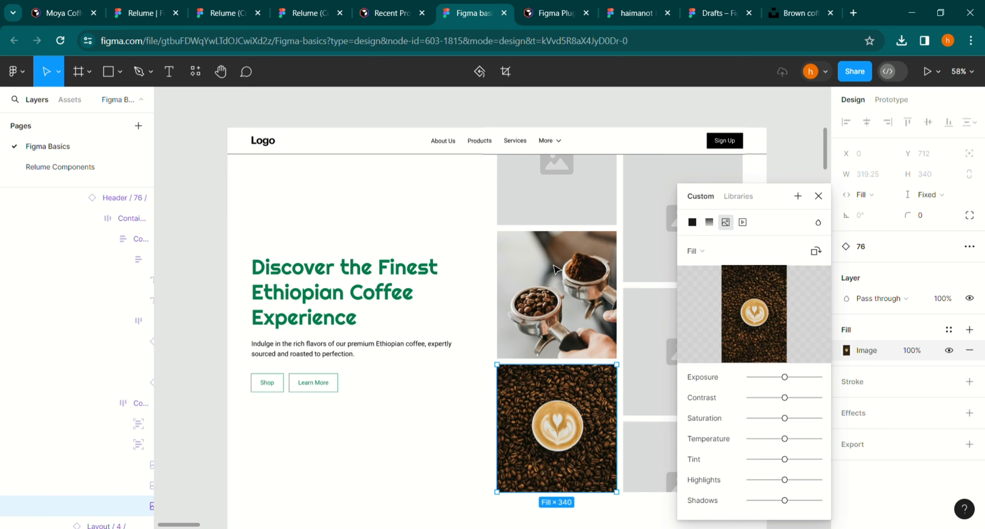
# Step: Fill the hero's remaining image placeholders with coffee photos and review the finished header section
pyautogui.click(562, 202)
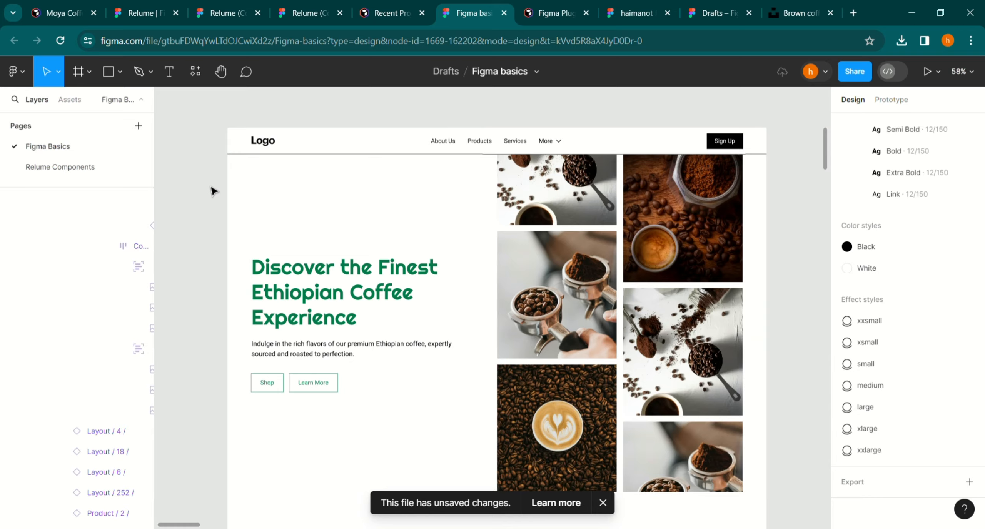
pyautogui.scroll(-3, 227, 288)
pyautogui.scroll(2, 230, 289)
pyautogui.scroll(1, 230, 289)
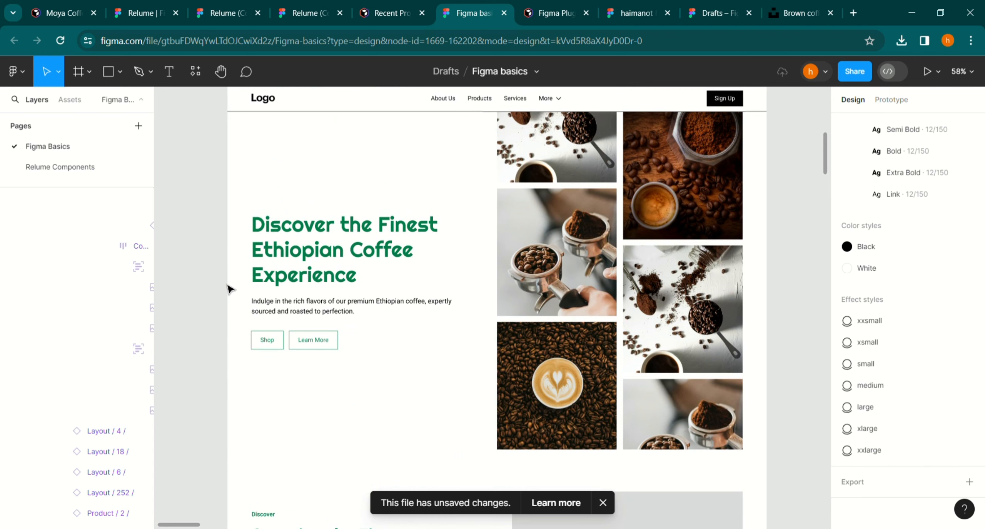
pyautogui.scroll(5, 230, 289)
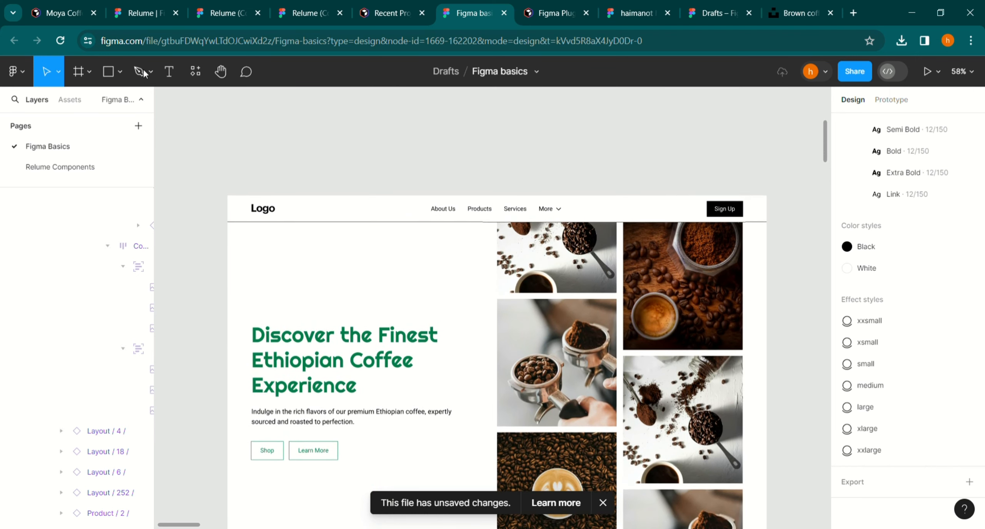
# Step: Return to the Moya Coffee wireframe in Relume, choose Export to Webflow and dismiss the copy-and-paste instructions
pyautogui.click(54, 6)
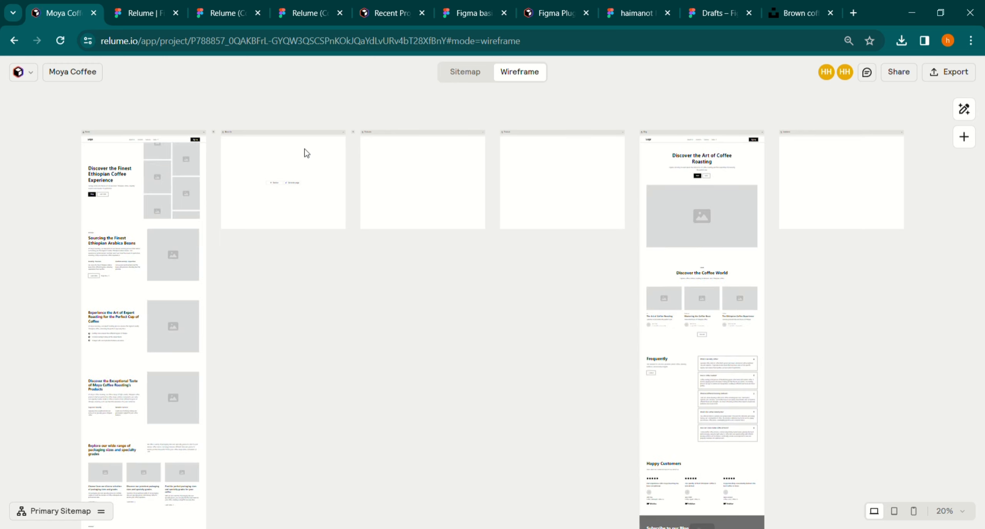
pyautogui.click(940, 73)
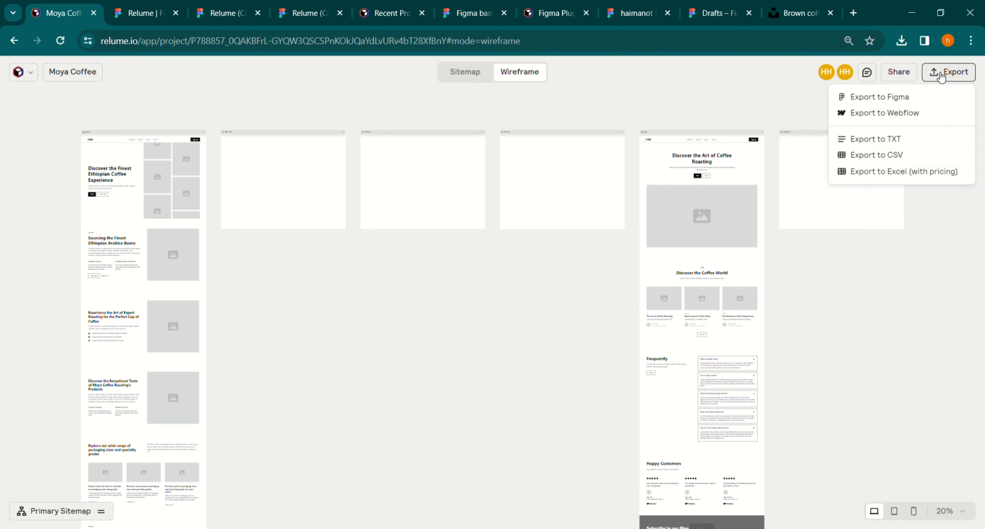
pyautogui.click(875, 120)
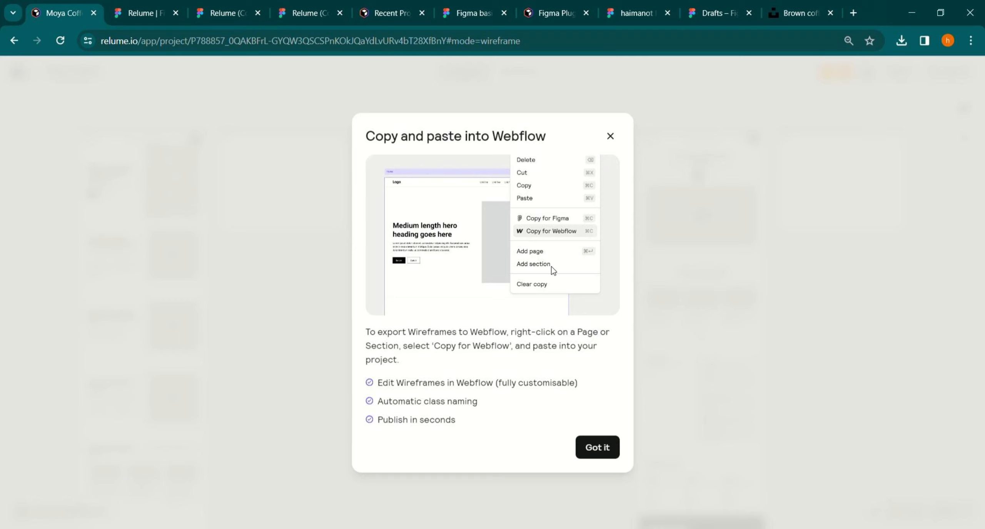
pyautogui.click(596, 447)
# Step: Copy the Home page's Hero Header Section to Webflow
pyautogui.click(158, 224)
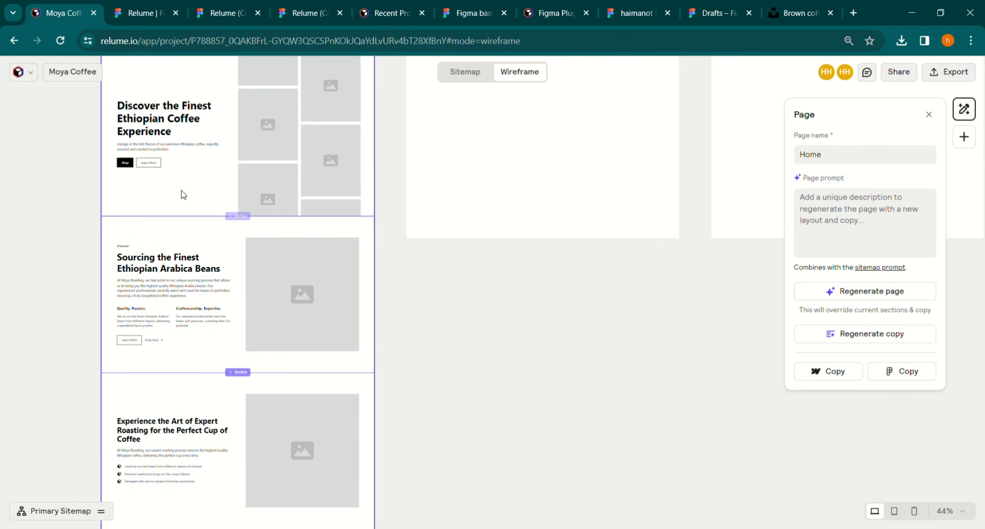
pyautogui.rightClick(183, 192)
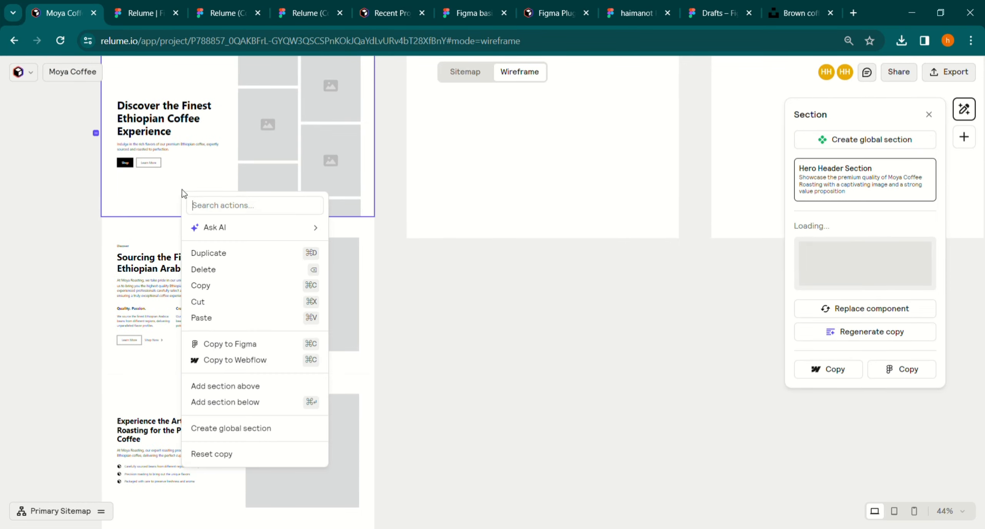
pyautogui.click(233, 361)
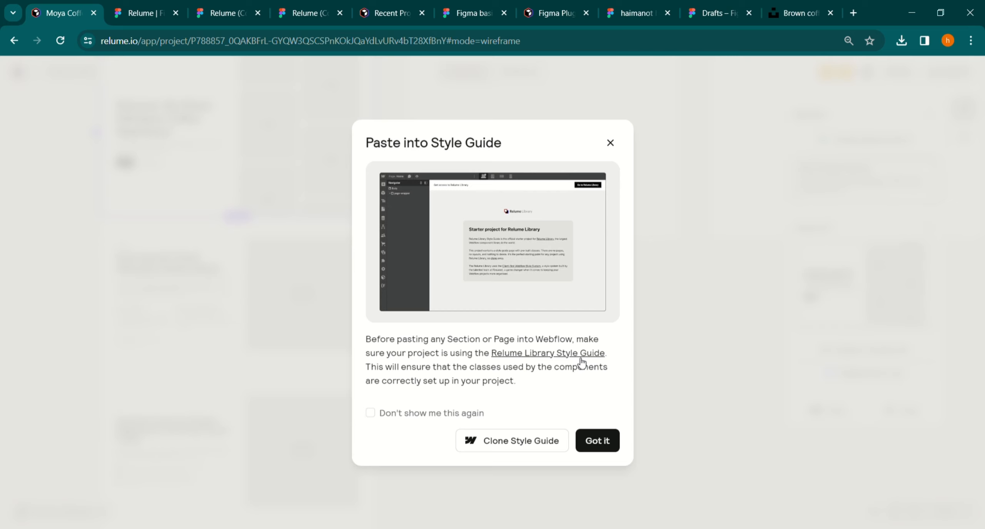
# Step: Clone the Relume Style Guide in Webflow as a new site named "moya coffee"
pyautogui.click(501, 445)
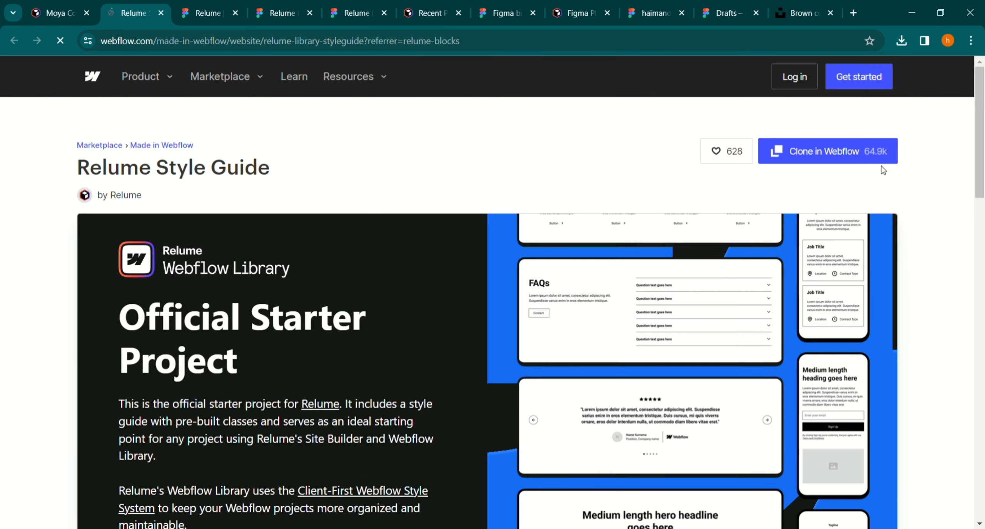
pyautogui.click(875, 158)
pyautogui.write('moya')
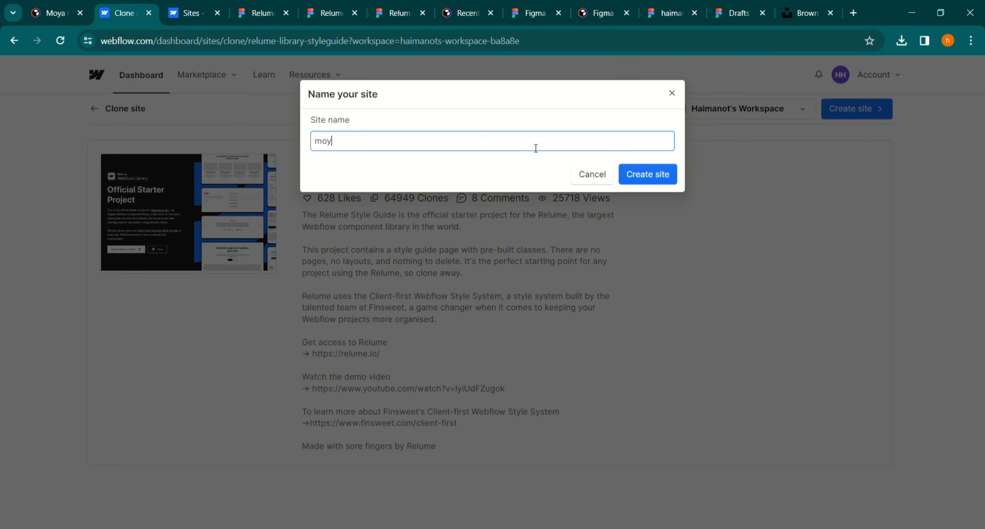
pyautogui.write(' coffee')
pyautogui.click(631, 175)
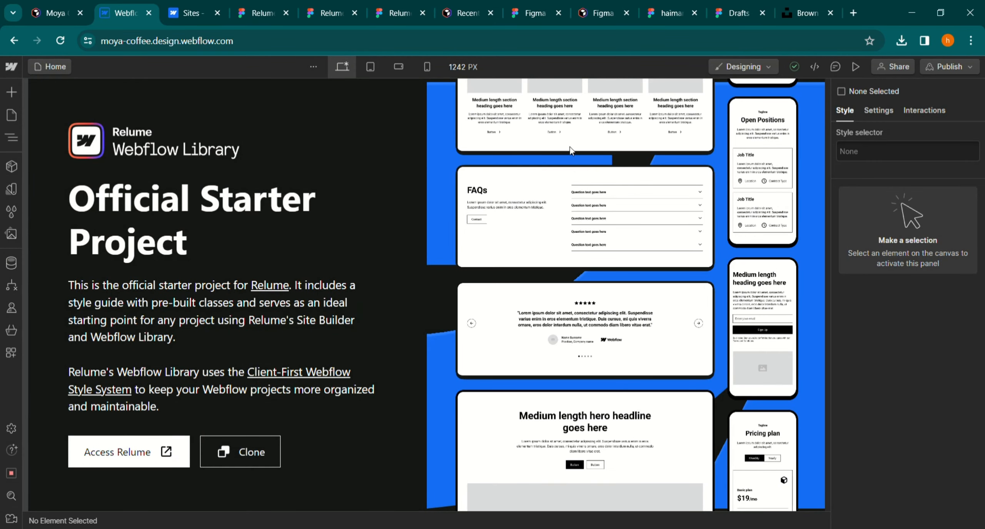
pyautogui.click(659, 171)
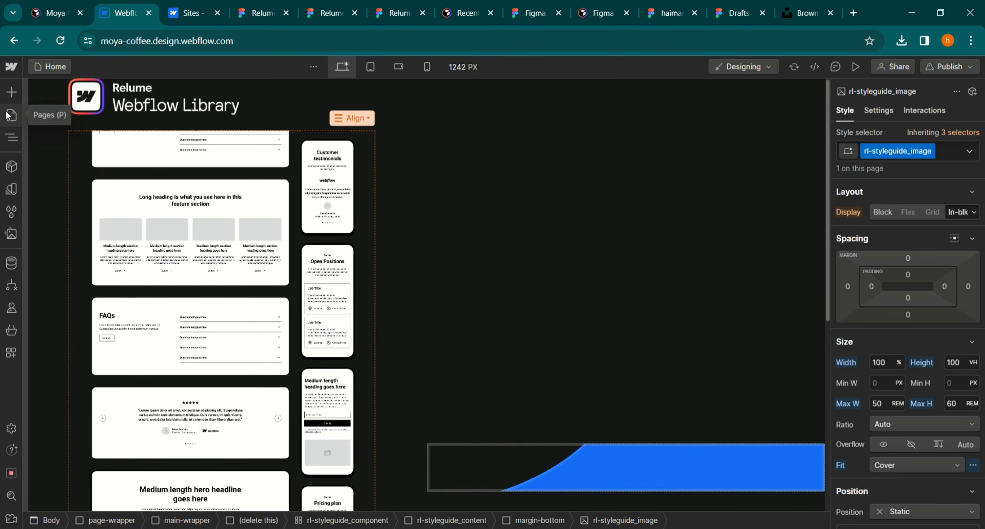
pyautogui.click(8, 115)
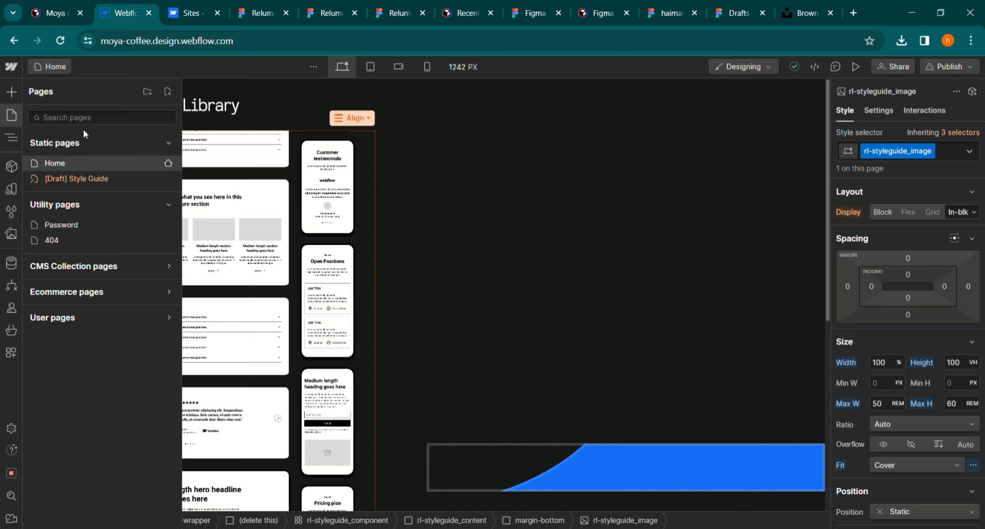
pyautogui.click(85, 179)
pyautogui.click(11, 115)
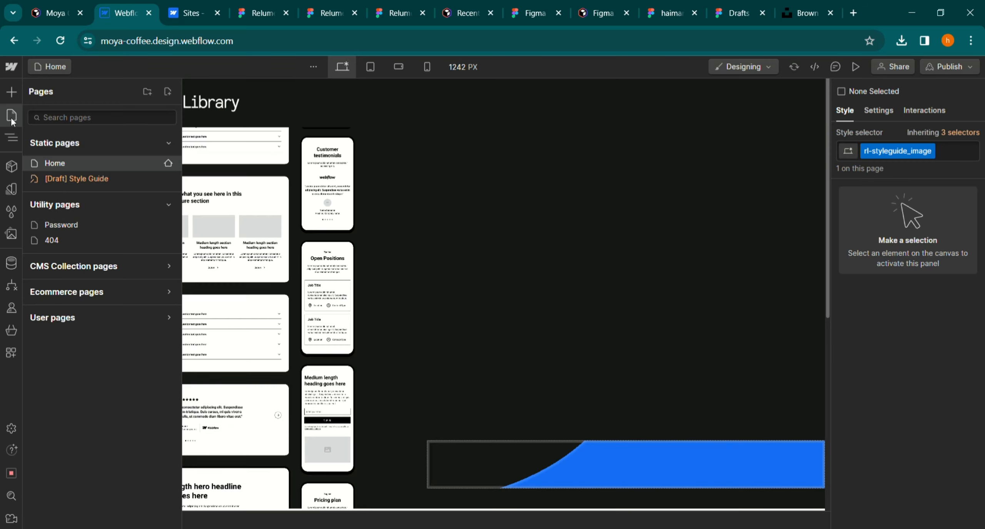
# Step: Delete the starter page-wrapper from the Home page and paste the copied Hero Header Section into its Body
pyautogui.click(11, 142)
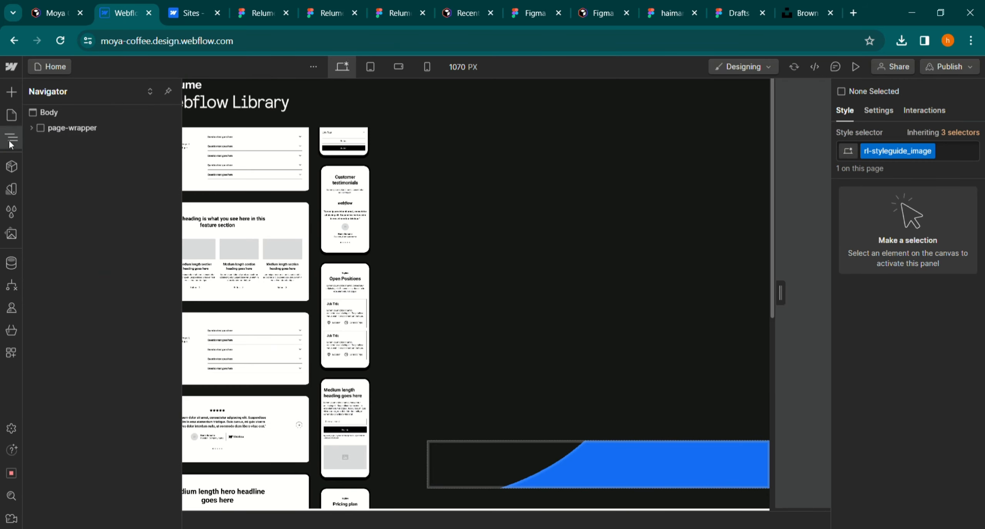
pyautogui.click(51, 130)
pyautogui.press('Delete')
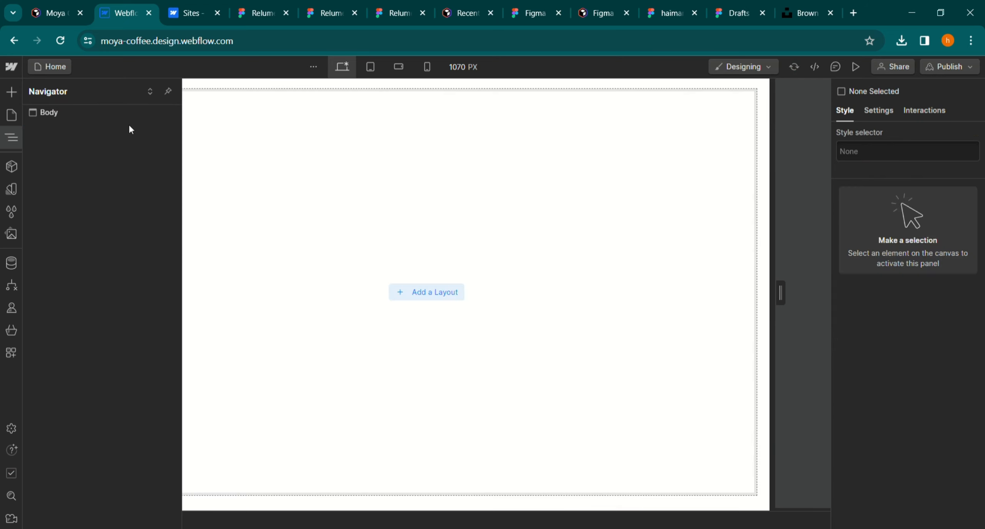
pyautogui.click(51, 116)
pyautogui.hotkey('ctrl', 'z')
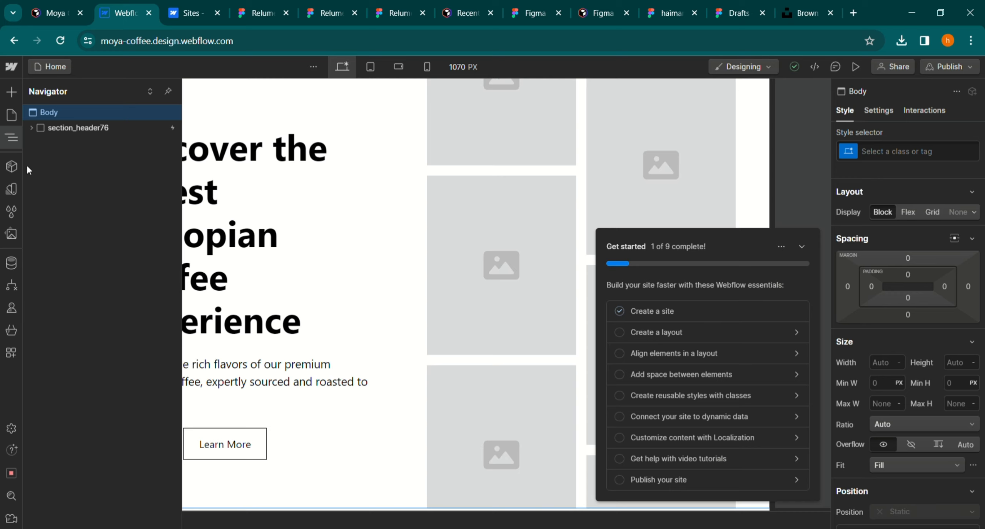
# Step: Open the draft Style Guide page and go to the button styles under UI Elements
pyautogui.click(10, 117)
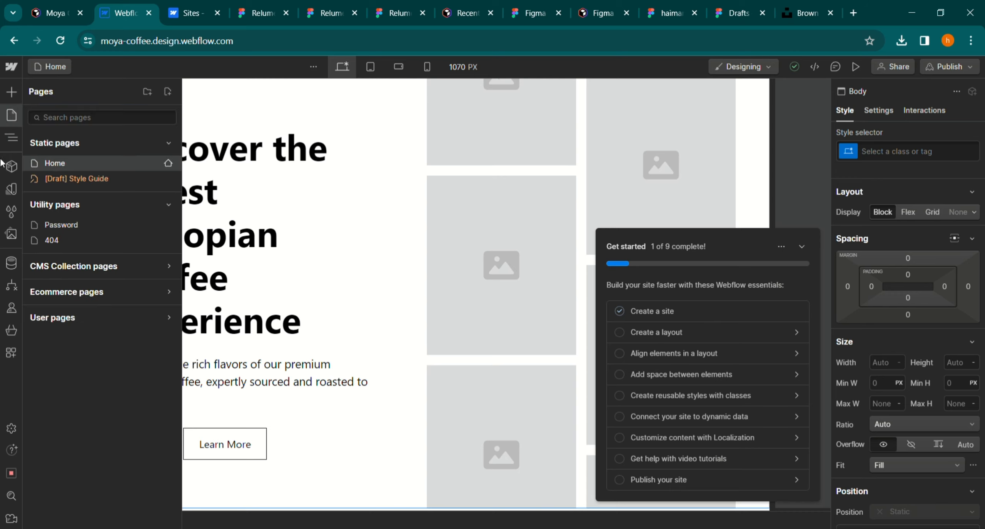
pyautogui.click(83, 178)
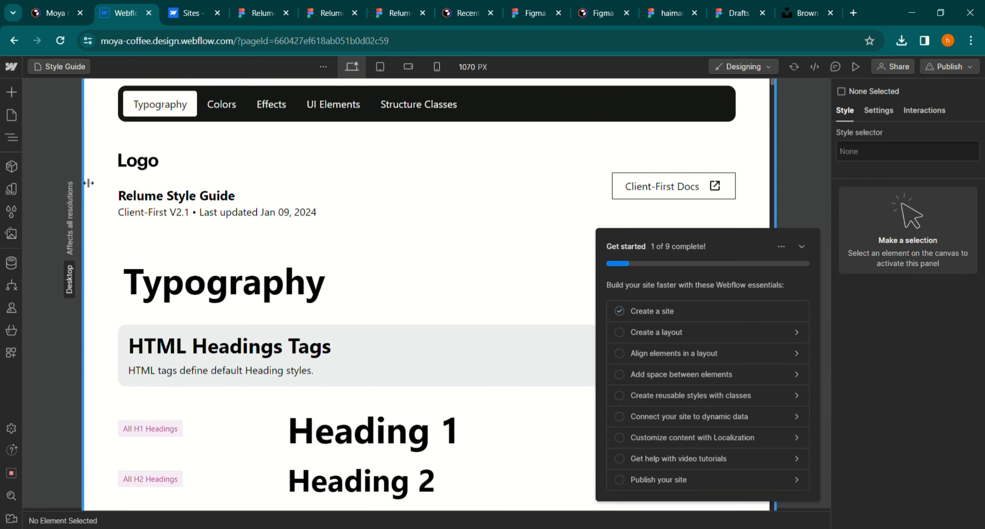
pyautogui.scroll(-2, 209, 262)
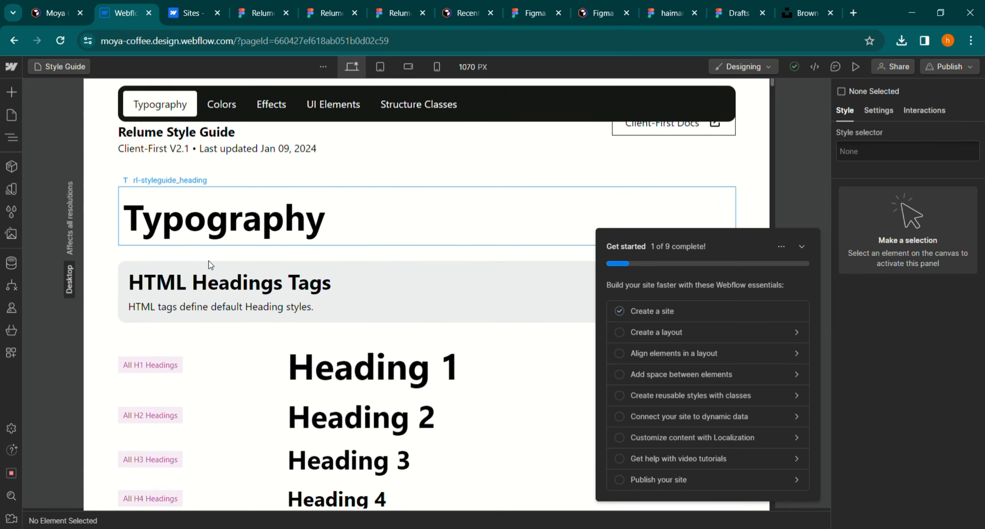
pyautogui.hotkey('ctrl', '-')
pyautogui.hotkey('ctrl', '-')
pyautogui.hotkey('ctrl', '-')
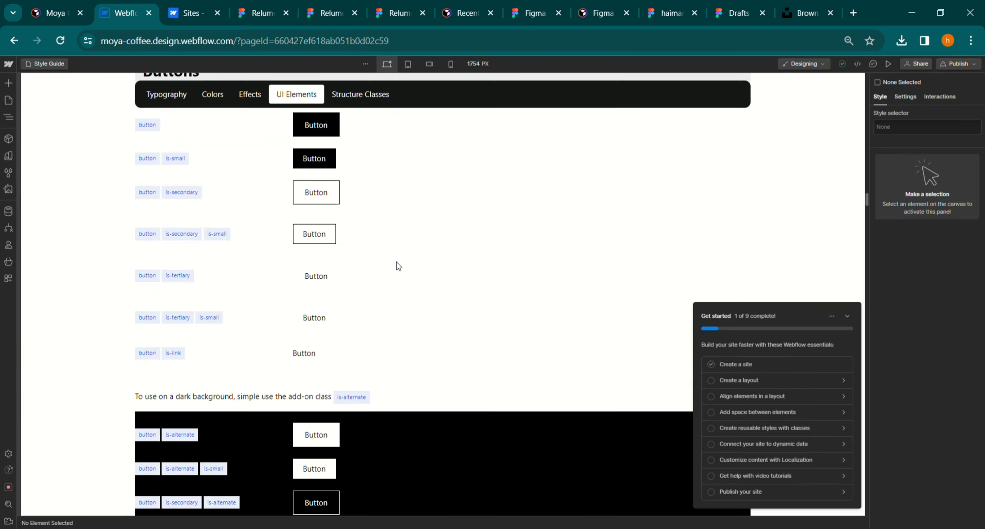
# Step: Set the primary button class's background color to the text success variable, then return to the Home page
pyautogui.click(299, 134)
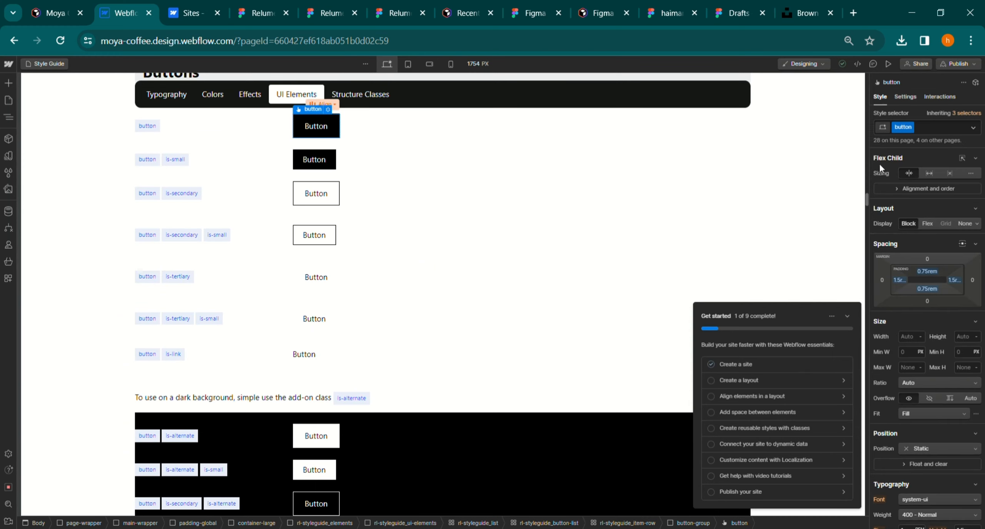
pyautogui.scroll(-5, 886, 185)
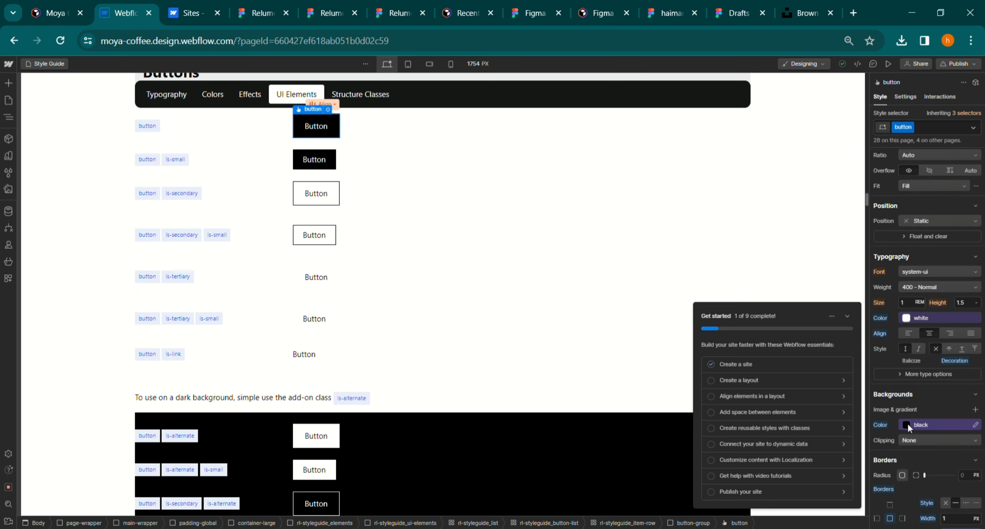
pyautogui.click(906, 425)
pyautogui.scroll(-5, 878, 382)
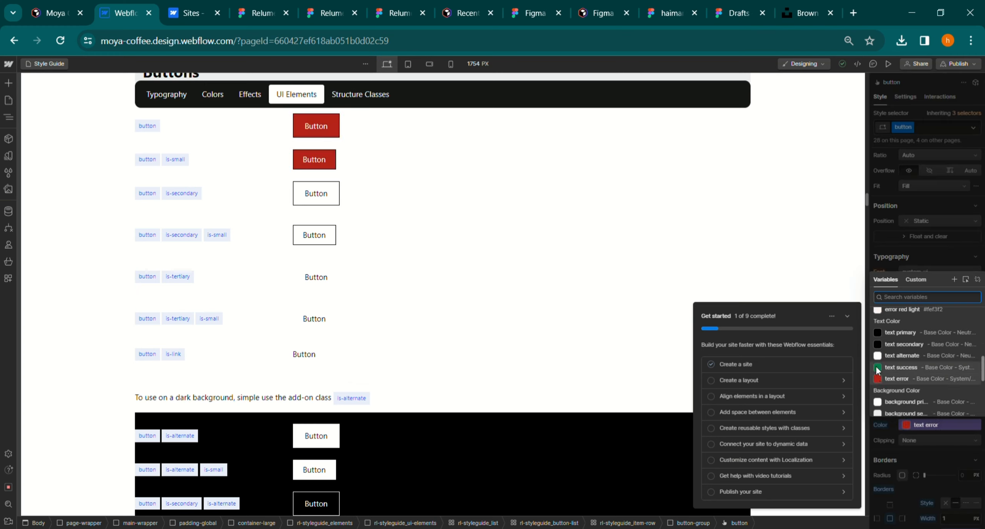
pyautogui.click(876, 367)
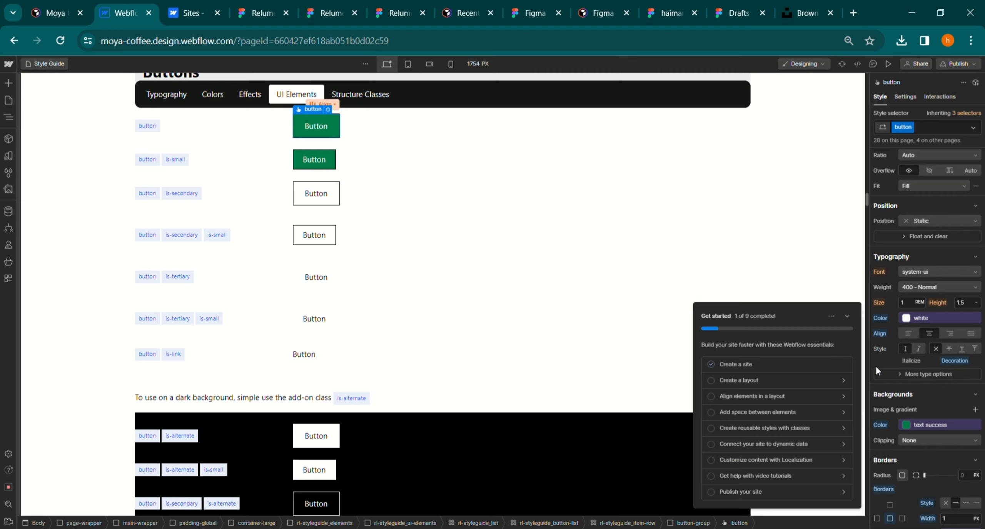
pyautogui.click(639, 236)
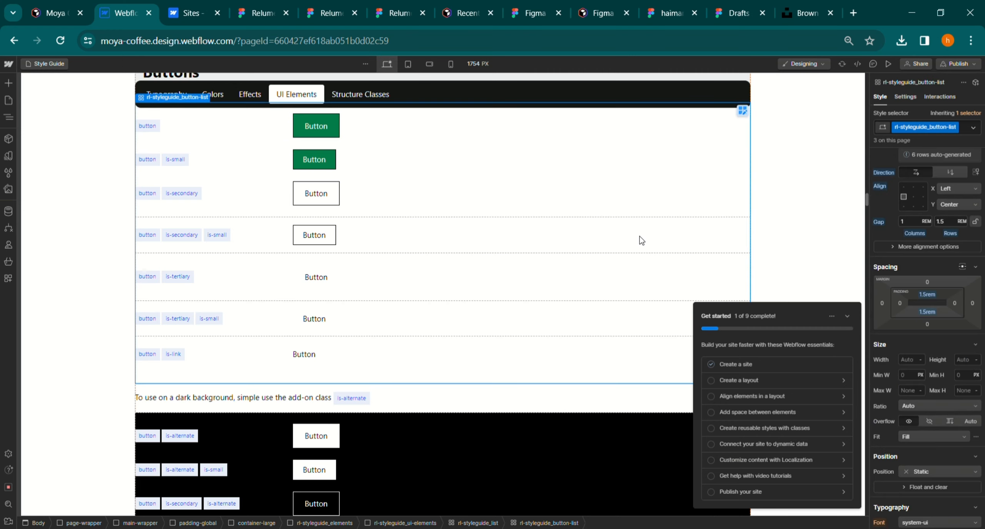
pyautogui.click(770, 240)
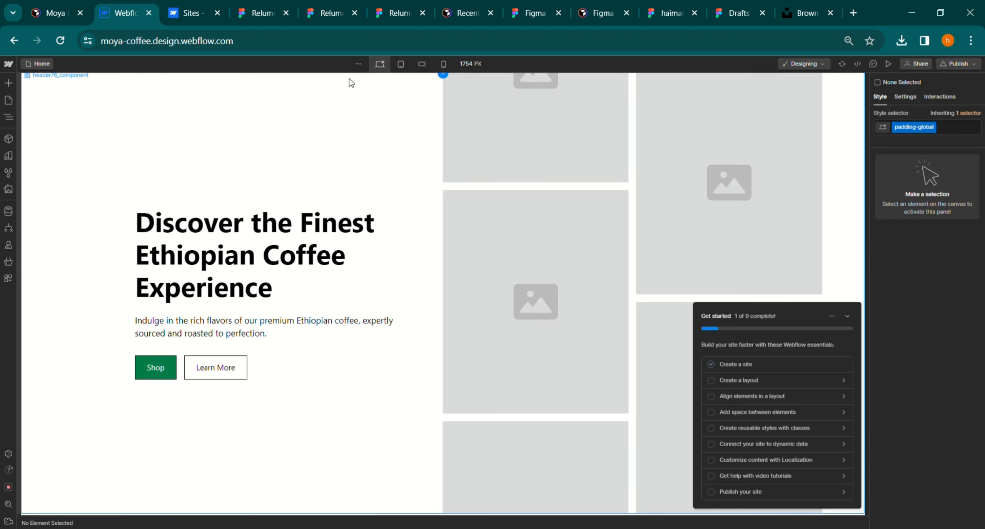
# Step: Preview the Home page's hero section at the tablet, mobile landscape and mobile portrait breakpoints, ending on tablet
pyautogui.hotkey('ctrl', '=')
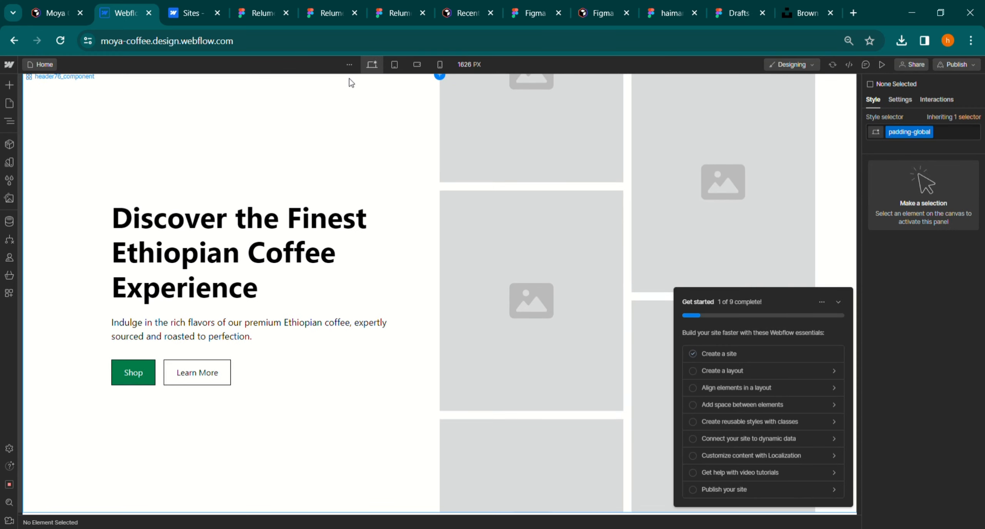
pyautogui.hotkey('ctrl', '=')
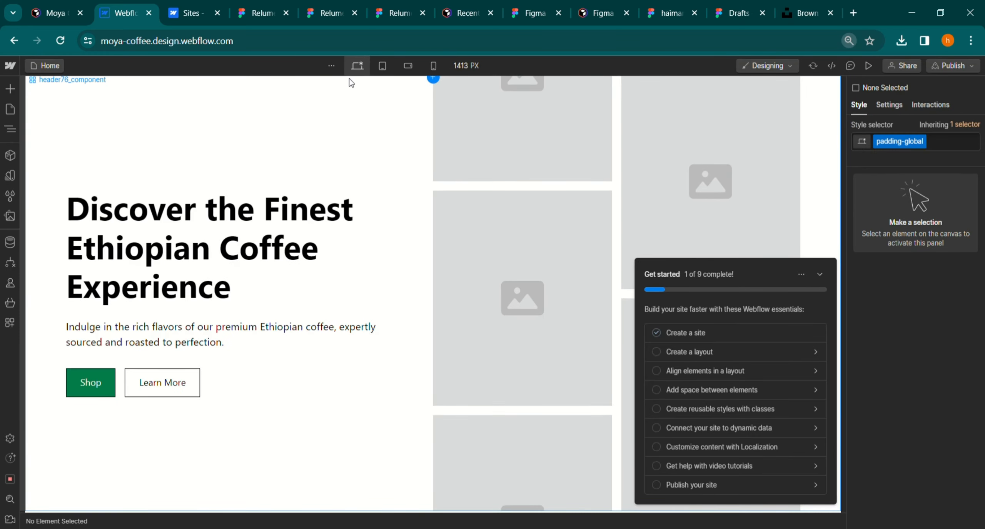
pyautogui.click(377, 73)
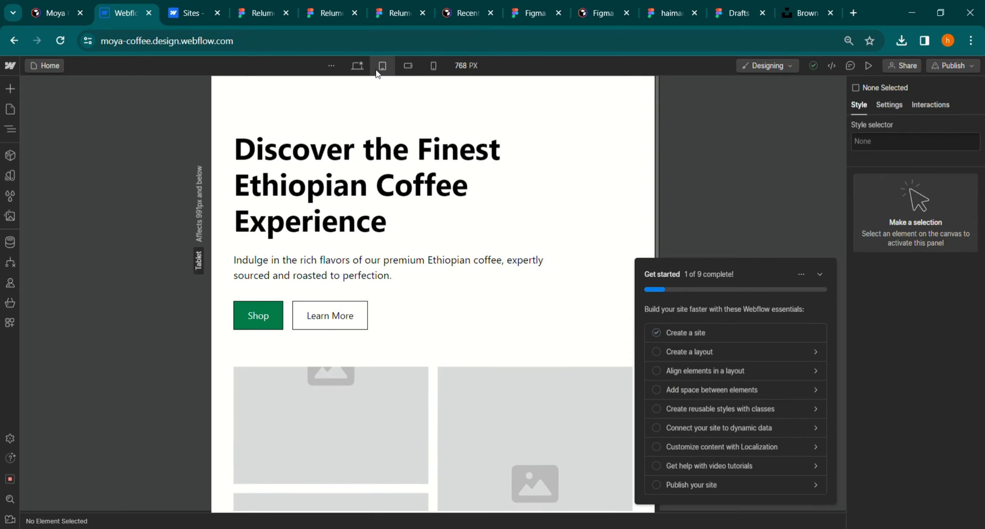
pyautogui.click(406, 71)
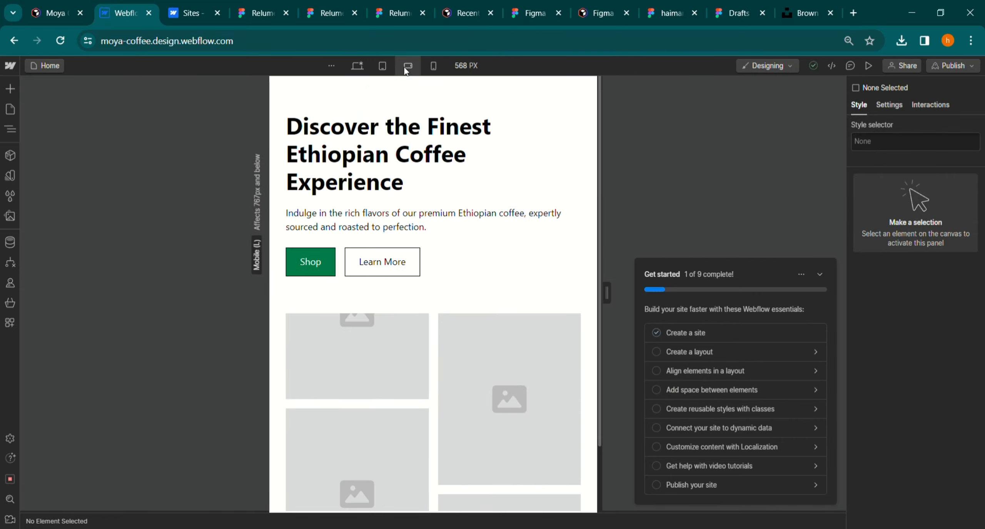
pyautogui.click(430, 66)
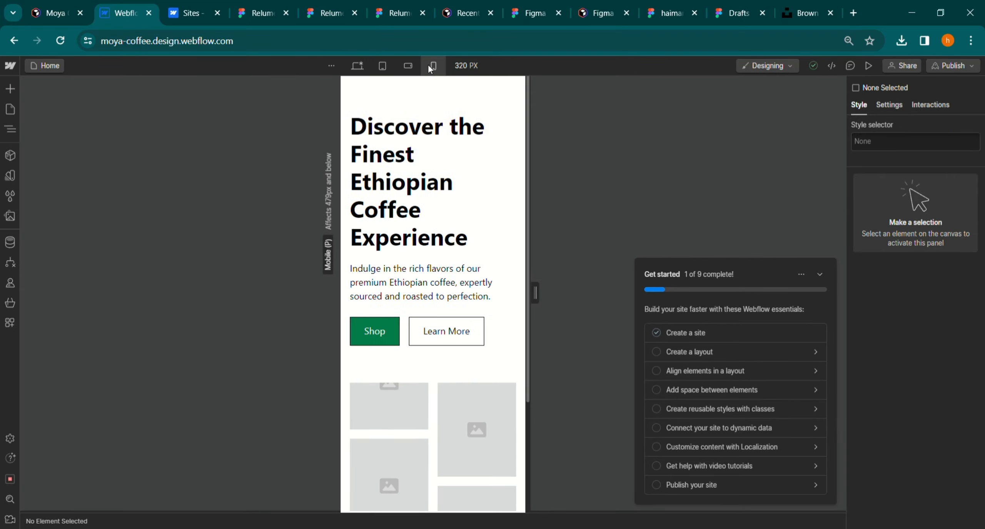
pyautogui.click(382, 69)
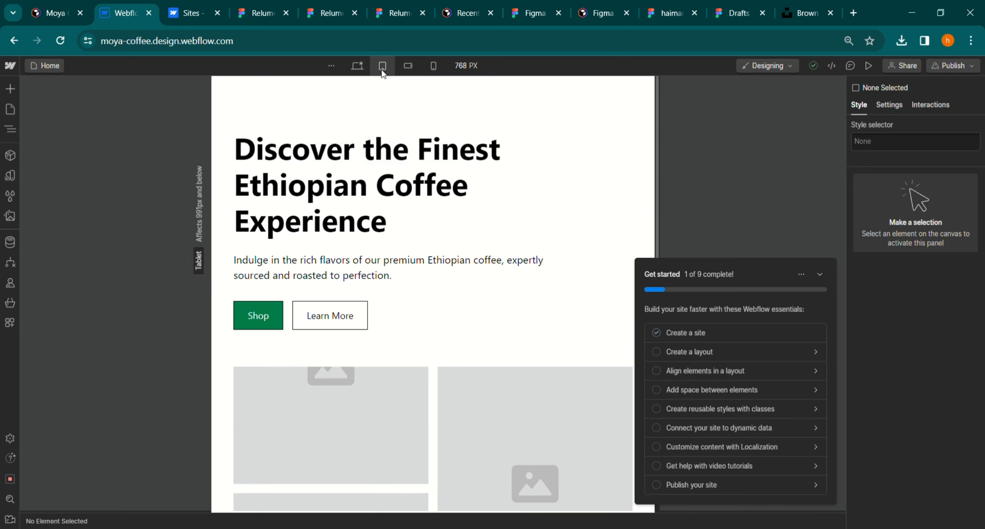